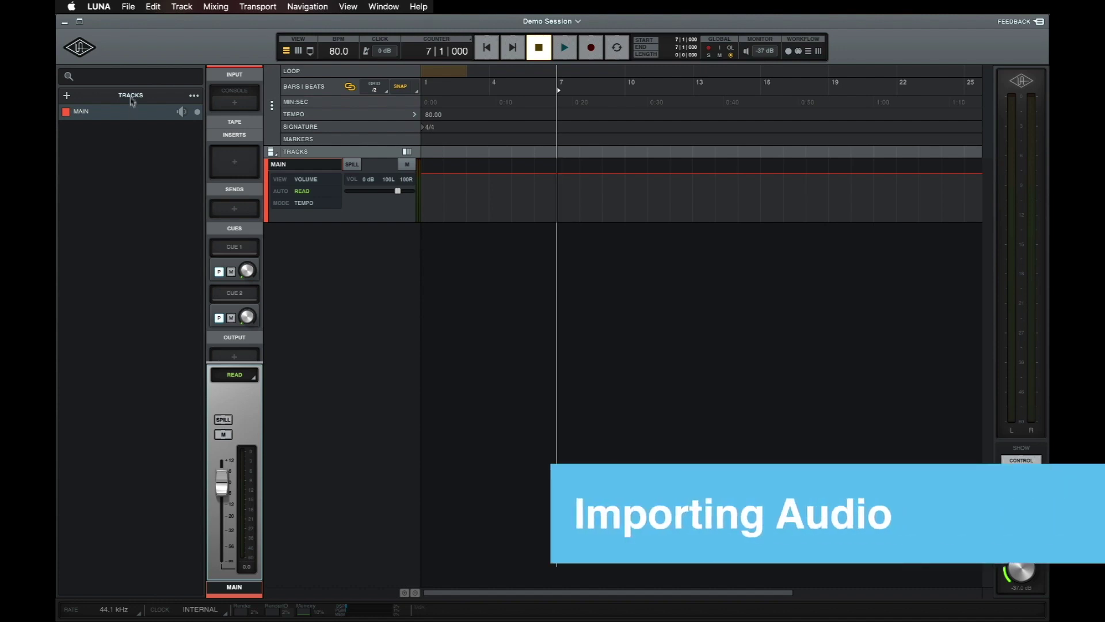
Import Bass.wav and Drums.wav from the Stems folder as new tracks, placing both clips at 8|3|000 on the timeline.
{"action": "left_click", "coordinate": [129, 6]}
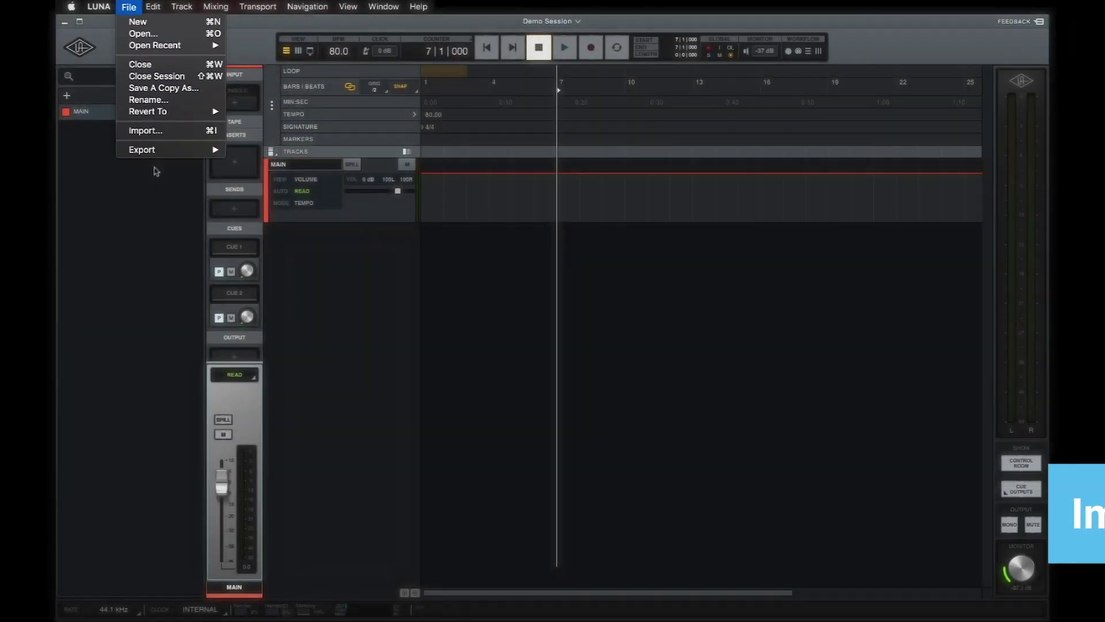
{"action": "left_click", "coordinate": [154, 174]}
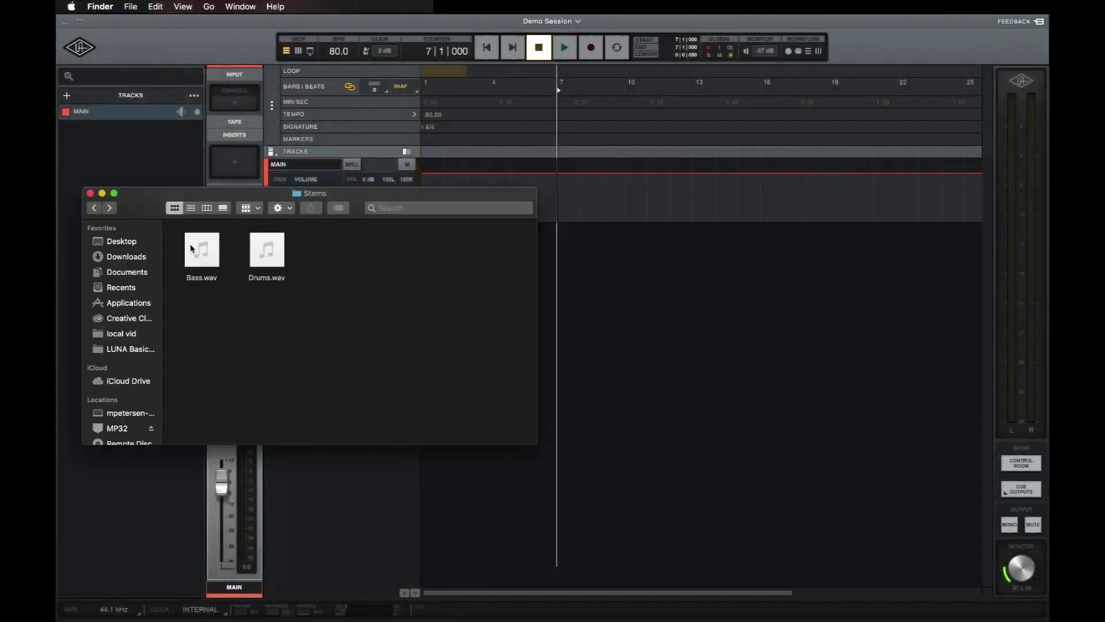
{"action": "left_click", "coordinate": [192, 249]}
{"action": "left_click", "coordinate": [258, 248], "text": "shift"}
{"action": "left_click_drag", "start_coordinate": [258, 248], "coordinate": [591, 252]}
{"action": "left_click", "coordinate": [580, 251]}
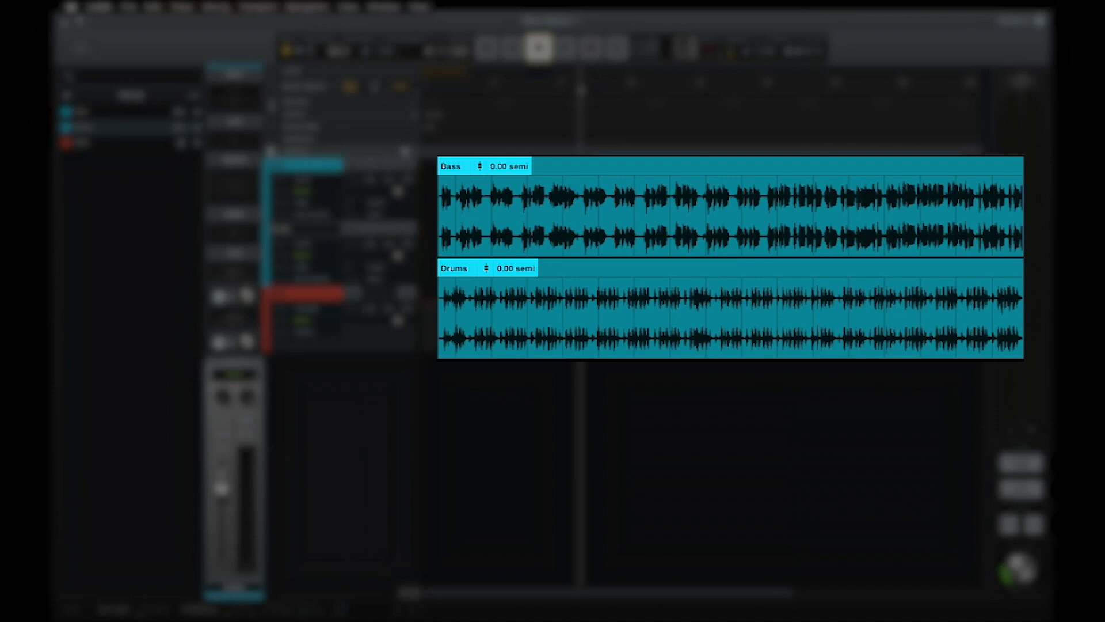
Try a different gain on the Drums clip, and reset its gain to 0.
{"action": "mouse_move", "coordinate": [485, 271]}
{"action": "left_mouse_down"}
{"action": "mouse_move", "coordinate": [486, 299]}
{"action": "mouse_move", "coordinate": [487, 247]}
{"action": "mouse_move", "coordinate": [487, 266]}
{"action": "left_mouse_up"}
{"action": "double_click", "coordinate": [487, 268]}
{"action": "type", "text": "0"}
{"action": "key", "text": "Return"}
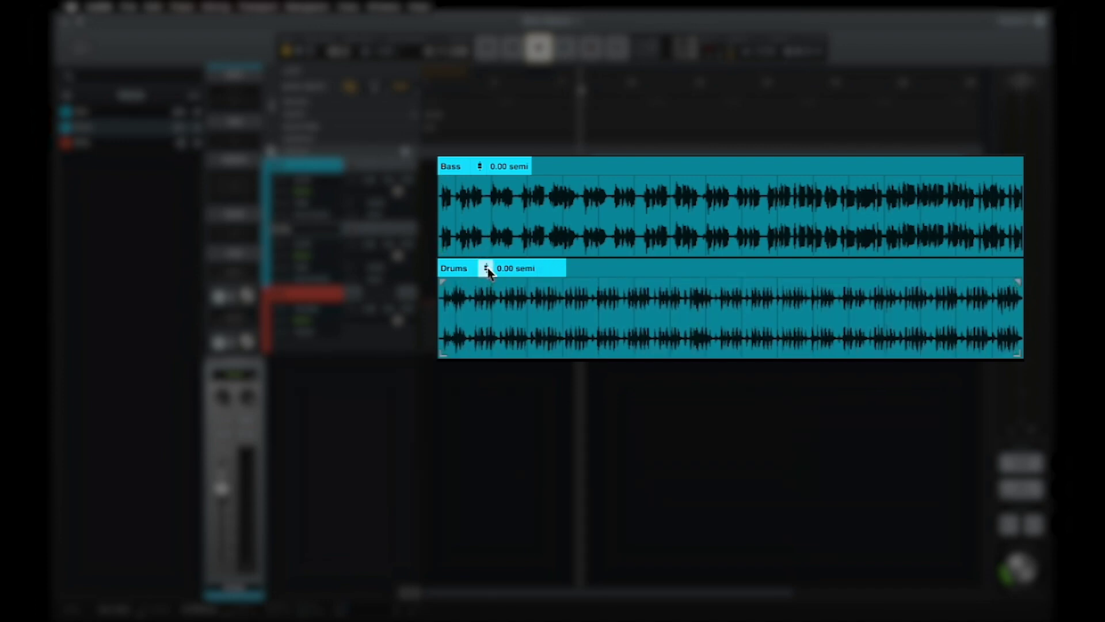
Try raising the Drums clip's pitch by +1.90 semitones, and reset the pitch to 0.
{"action": "mouse_move", "coordinate": [514, 265]}
{"action": "left_mouse_down"}
{"action": "mouse_move", "coordinate": [515, 298]}
{"action": "mouse_move", "coordinate": [525, 254]}
{"action": "left_mouse_up"}
{"action": "double_click", "coordinate": [526, 267]}
{"action": "type", "text": "0"}
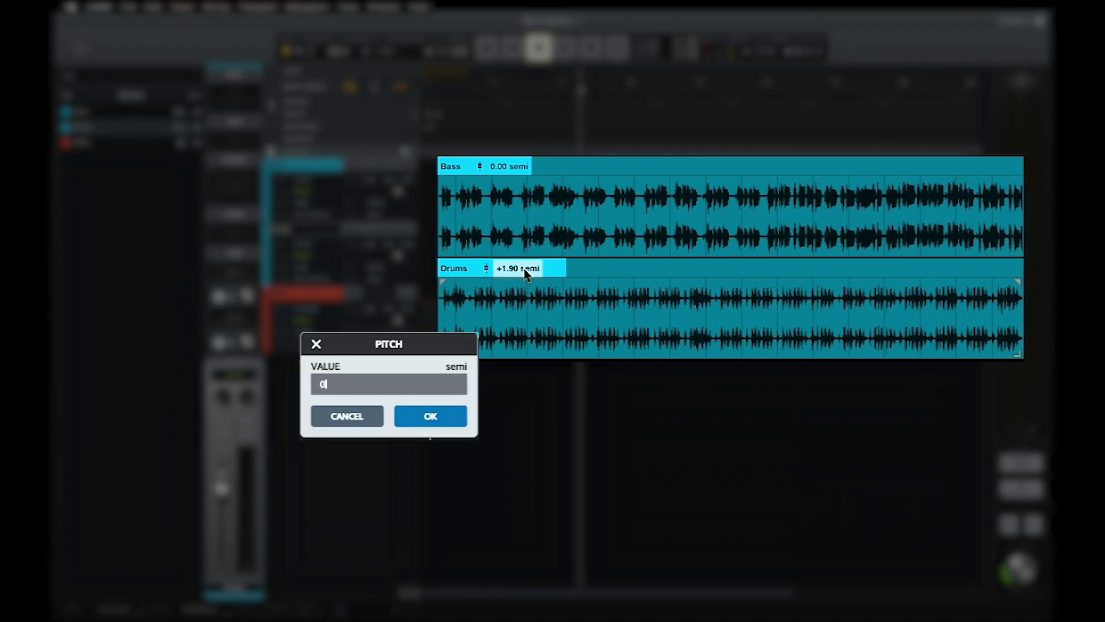
{"action": "key", "text": "Return"}
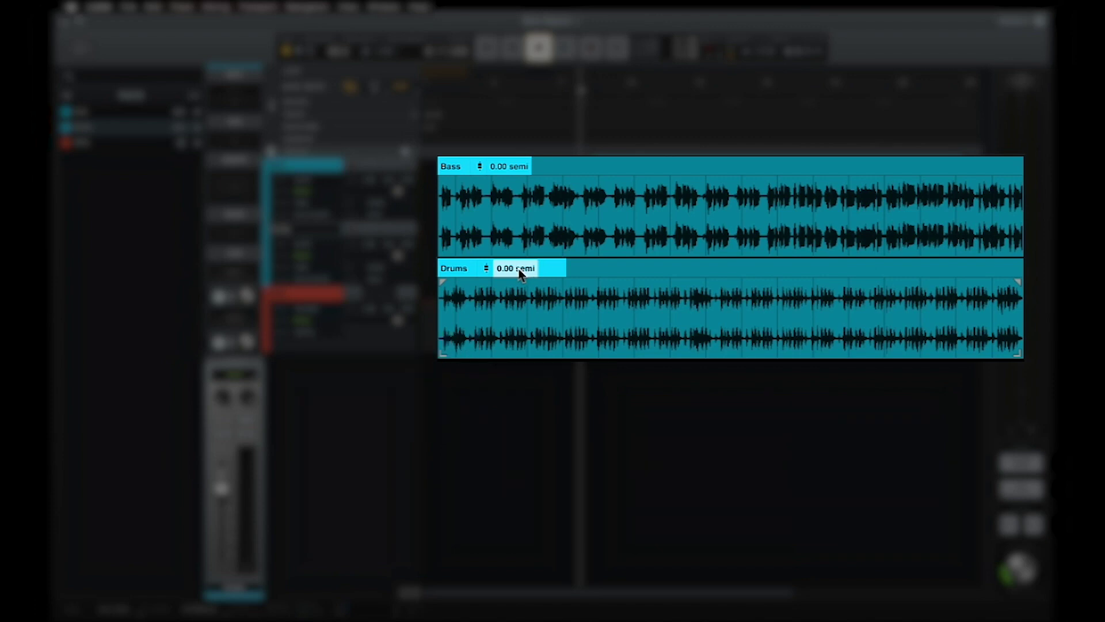
View the Drums clip's name, gain, pitch and warp settings, and try moving the clip.
{"action": "double_click", "coordinate": [463, 267]}
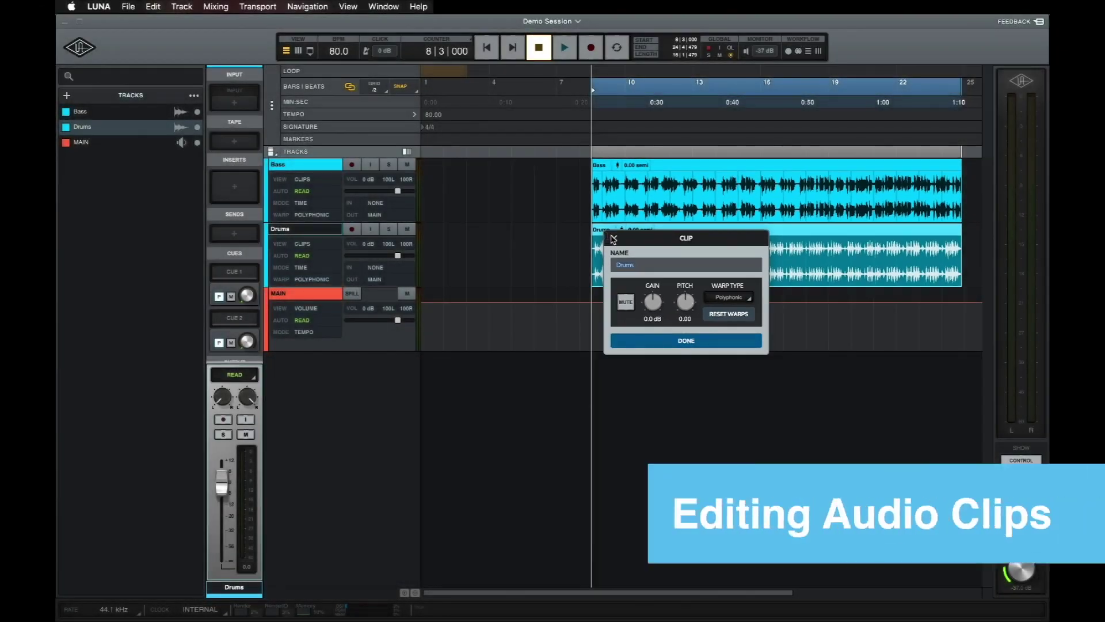
{"action": "left_click", "coordinate": [614, 239]}
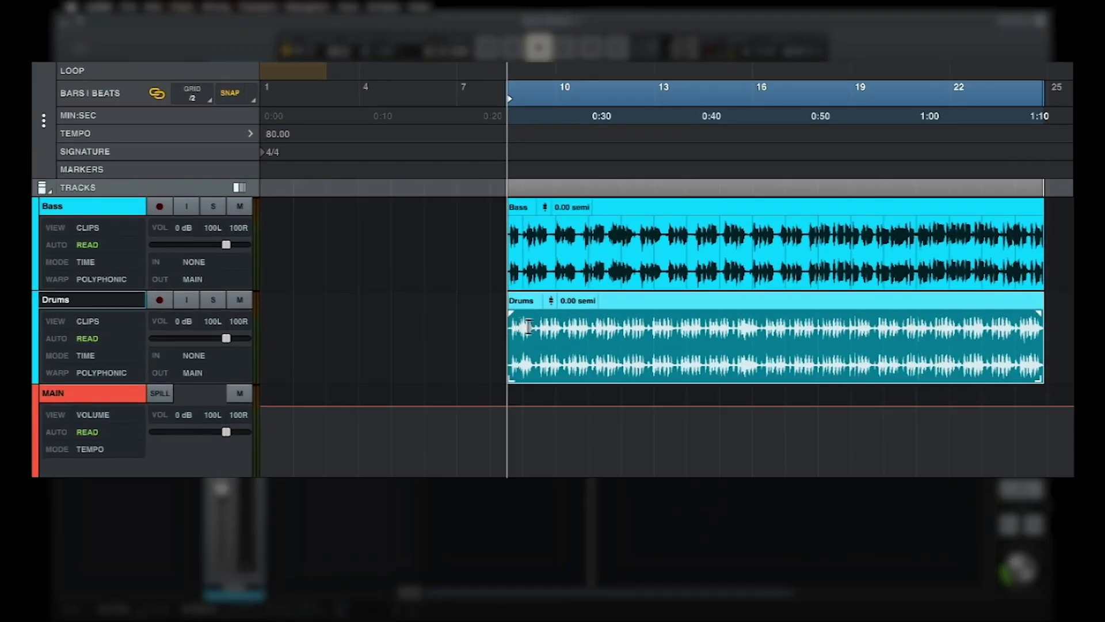
{"action": "left_click_drag", "start_coordinate": [629, 301], "coordinate": [626, 365]}
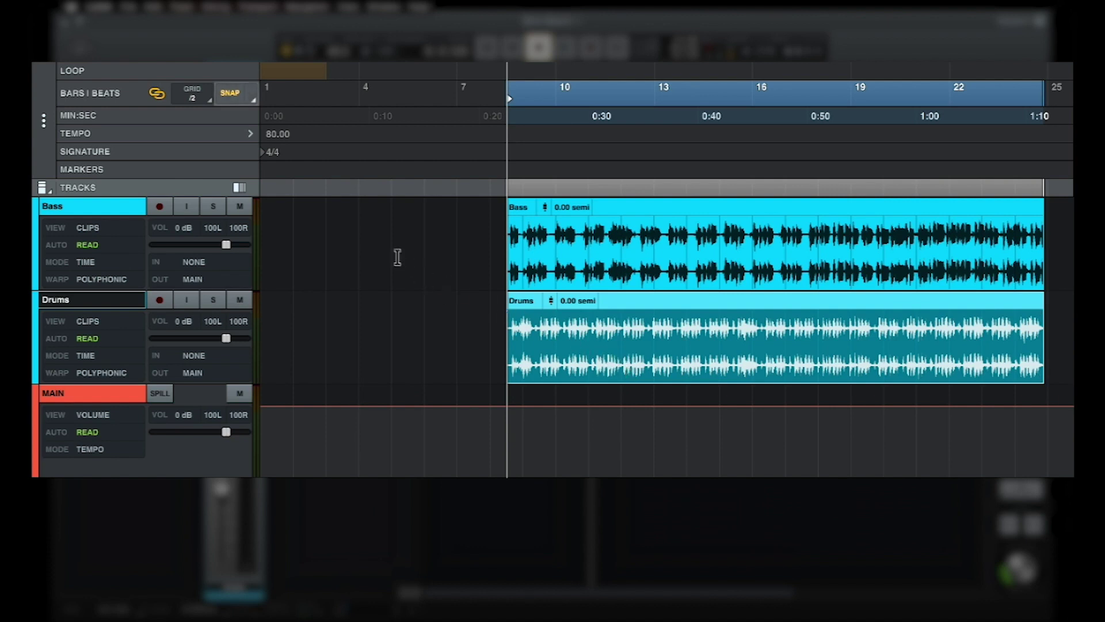
Change the grid to Bar with snap enabled, and move the Drums clip to the start of bar 8.
{"action": "key", "text": "shift+backslash"}
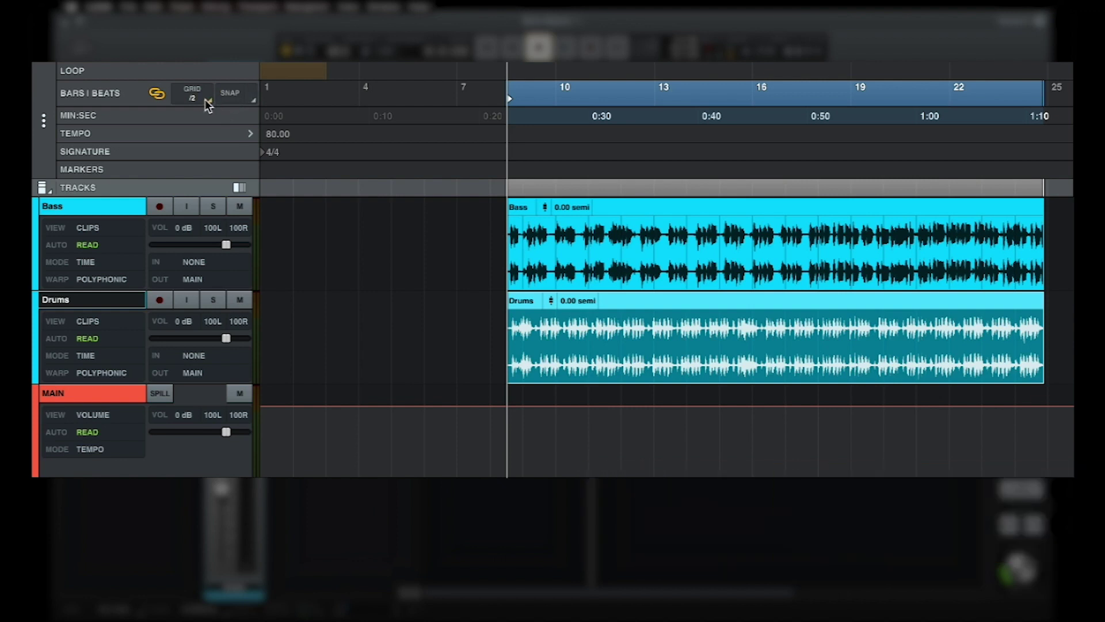
{"action": "left_click", "coordinate": [208, 101]}
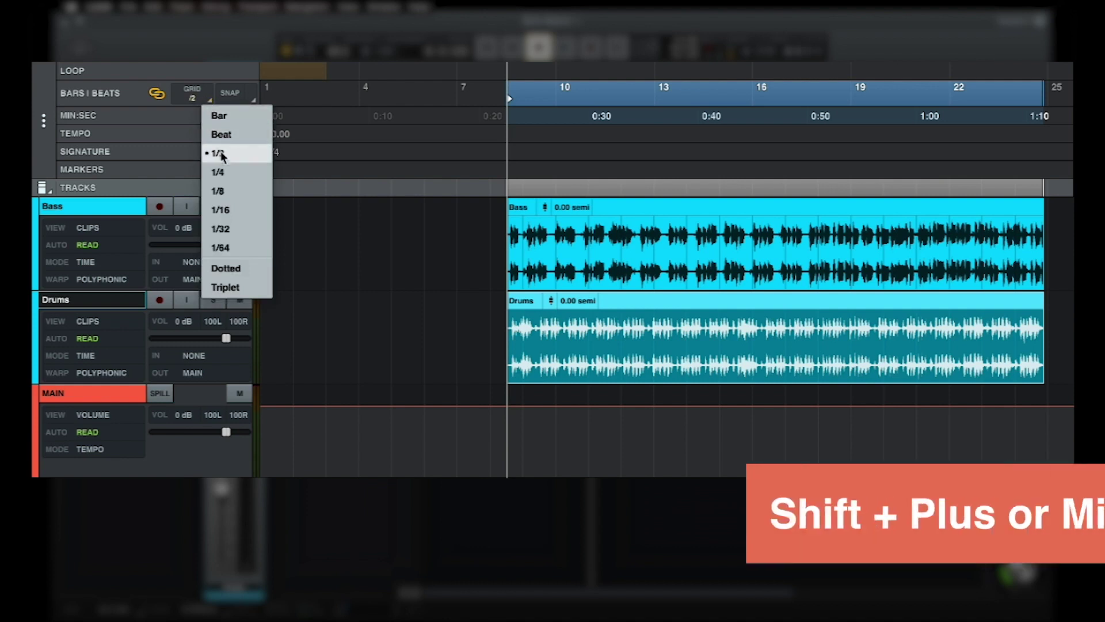
{"action": "left_click", "coordinate": [227, 173]}
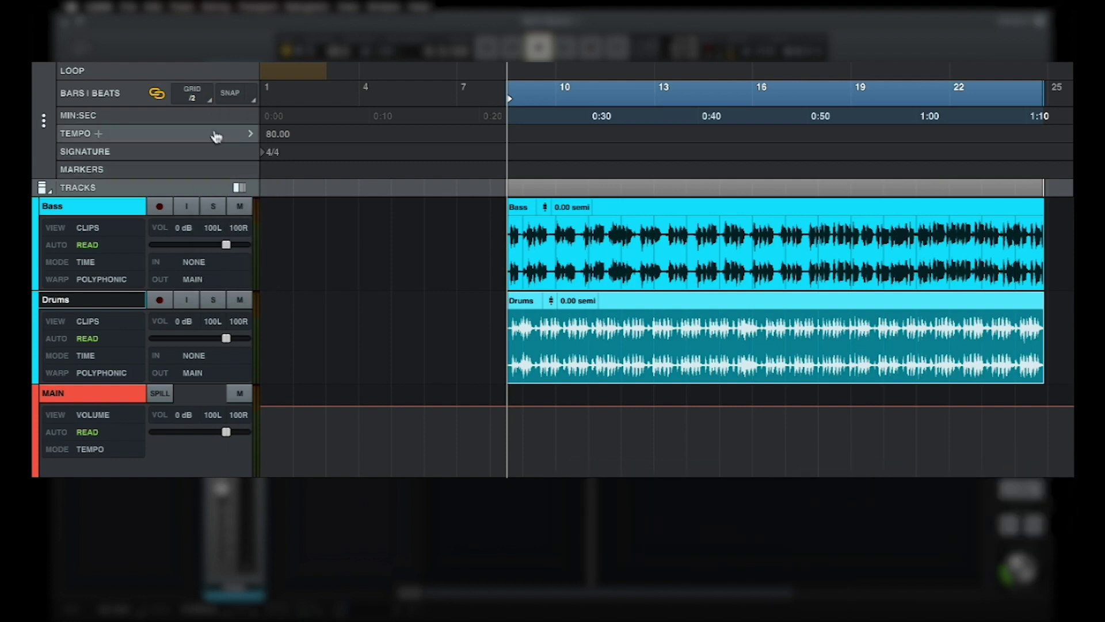
{"action": "left_click", "coordinate": [203, 99]}
{"action": "left_click", "coordinate": [213, 112]}
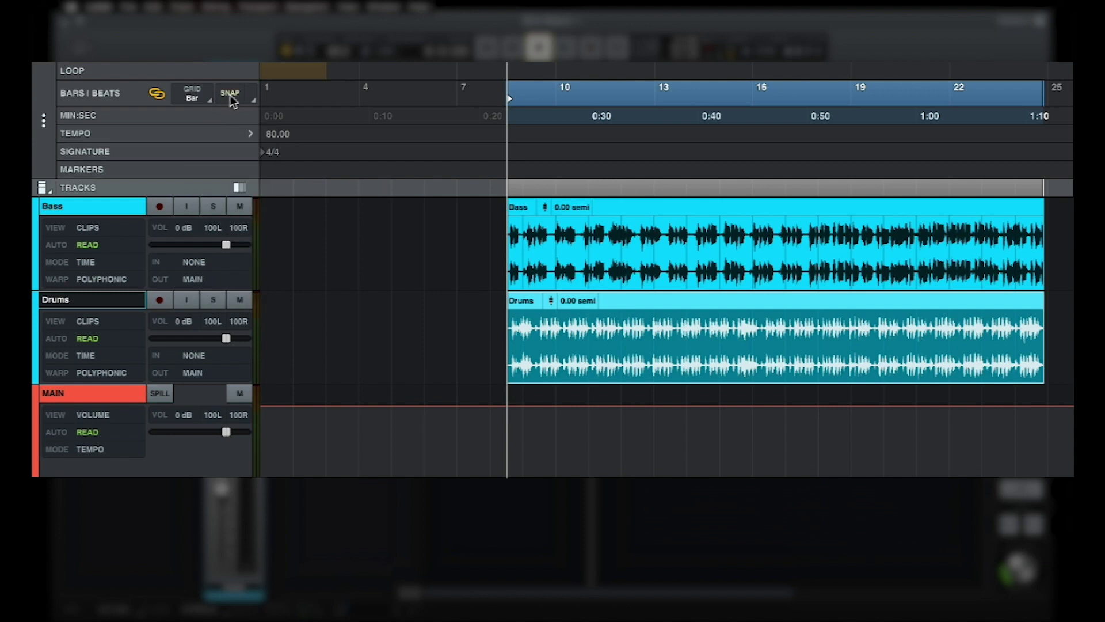
{"action": "left_click", "coordinate": [234, 94]}
{"action": "mouse_move", "coordinate": [521, 300]}
{"action": "left_mouse_down"}
{"action": "mouse_move", "coordinate": [562, 301]}
{"action": "mouse_move", "coordinate": [515, 310]}
{"action": "left_mouse_up"}
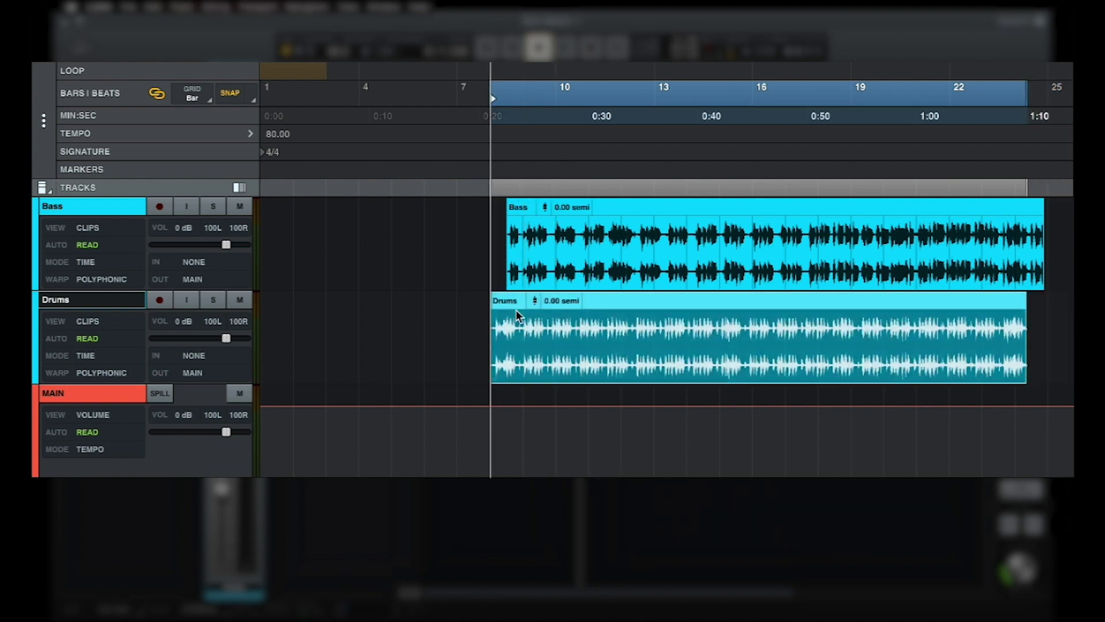
Set the grid to 1/2 and move the Drums clip to 8|3|000, aligned with the start of the Bass clip.
{"action": "left_click", "coordinate": [196, 95]}
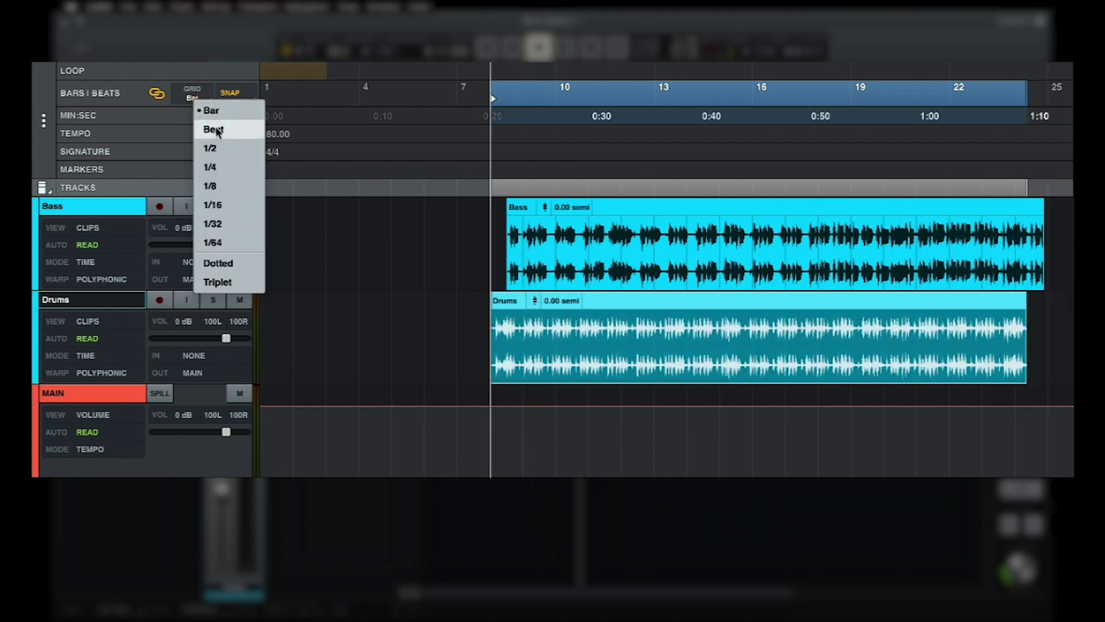
{"action": "left_click", "coordinate": [228, 147]}
{"action": "left_click_drag", "start_coordinate": [503, 299], "coordinate": [520, 313]}
{"action": "left_click", "coordinate": [520, 299]}
{"action": "mouse_move", "coordinate": [520, 298]}
{"action": "left_mouse_down"}
{"action": "mouse_move", "coordinate": [555, 300]}
{"action": "mouse_move", "coordinate": [524, 306]}
{"action": "left_mouse_up"}
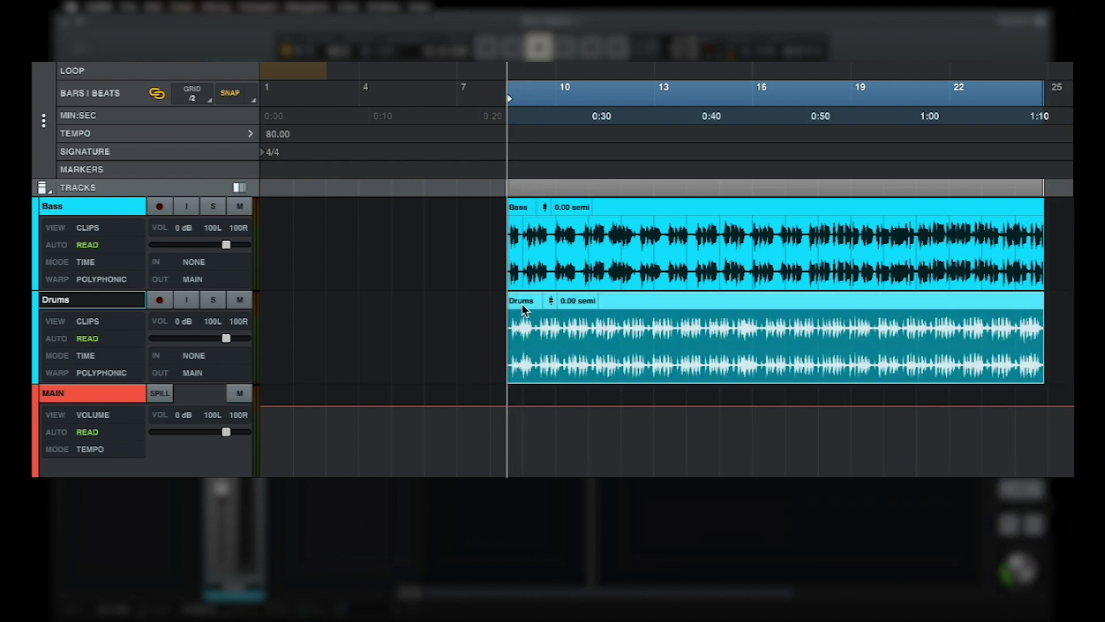
Add a one-bar fade-in to the start of the Drums clip with an outward-bent curve, and shorten the fade back to the clip's start.
{"action": "key", "text": "e"}
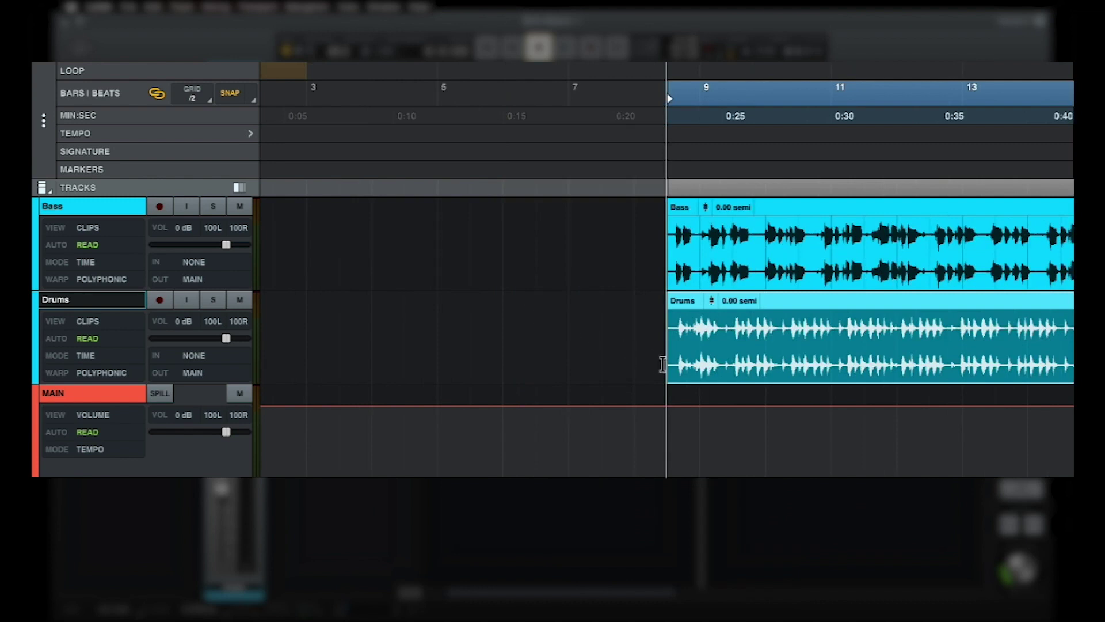
{"action": "mouse_move", "coordinate": [667, 368]}
{"action": "mouse_move", "coordinate": [669, 367]}
{"action": "left_mouse_down"}
{"action": "mouse_move", "coordinate": [733, 370]}
{"action": "mouse_move", "coordinate": [648, 375]}
{"action": "mouse_move", "coordinate": [656, 377]}
{"action": "left_mouse_up"}
{"action": "left_click_drag", "start_coordinate": [669, 313], "coordinate": [739, 317]}
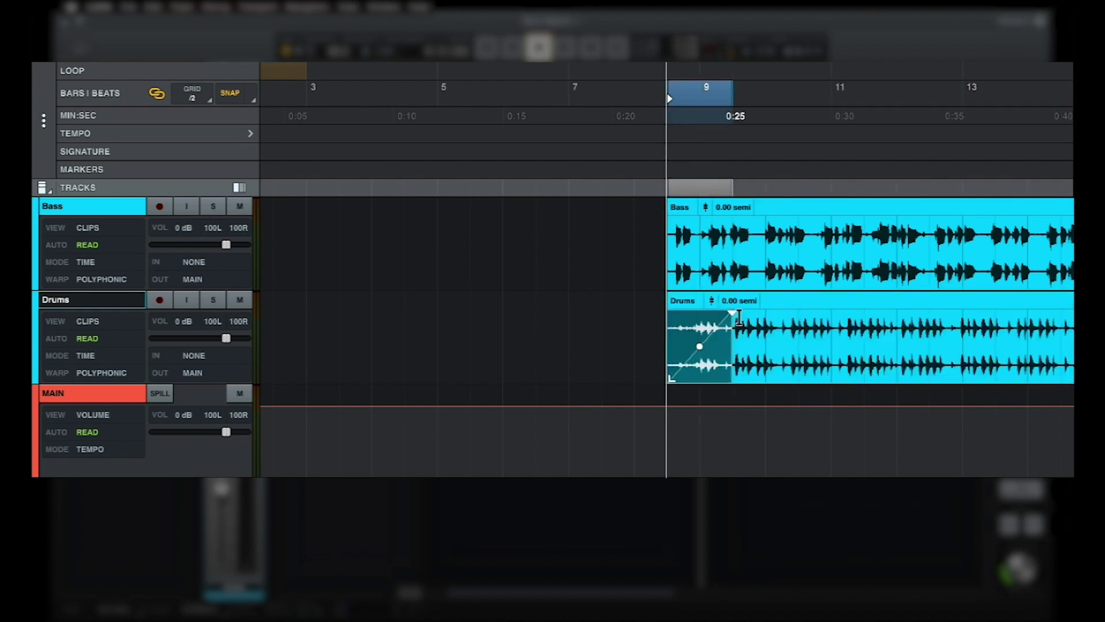
{"action": "left_click_drag", "start_coordinate": [698, 346], "coordinate": [695, 348]}
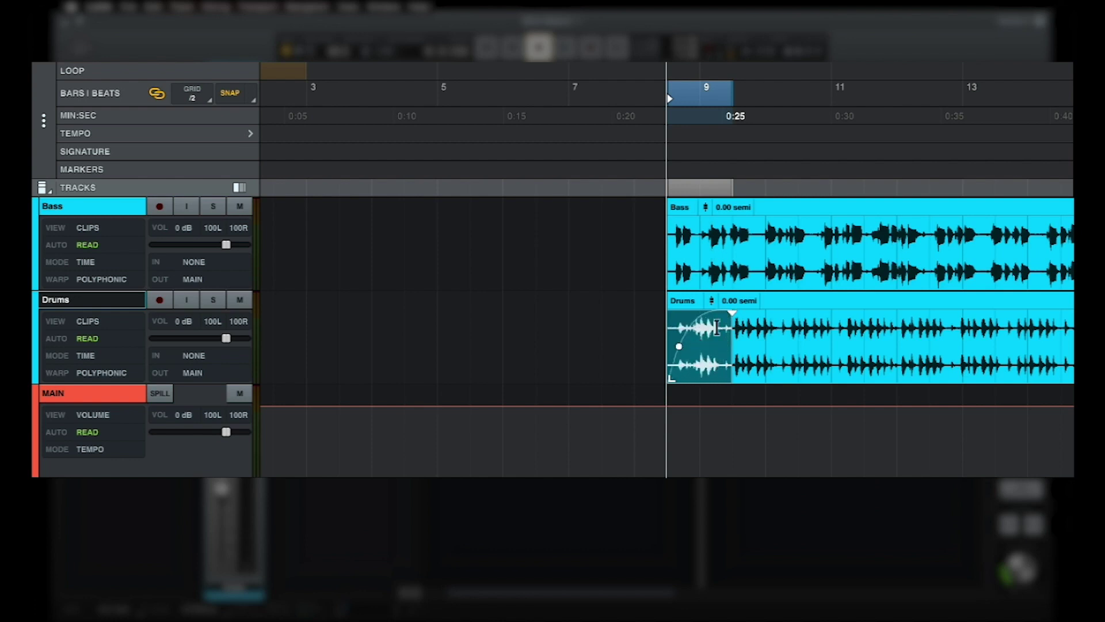
{"action": "left_click_drag", "start_coordinate": [732, 314], "coordinate": [672, 321]}
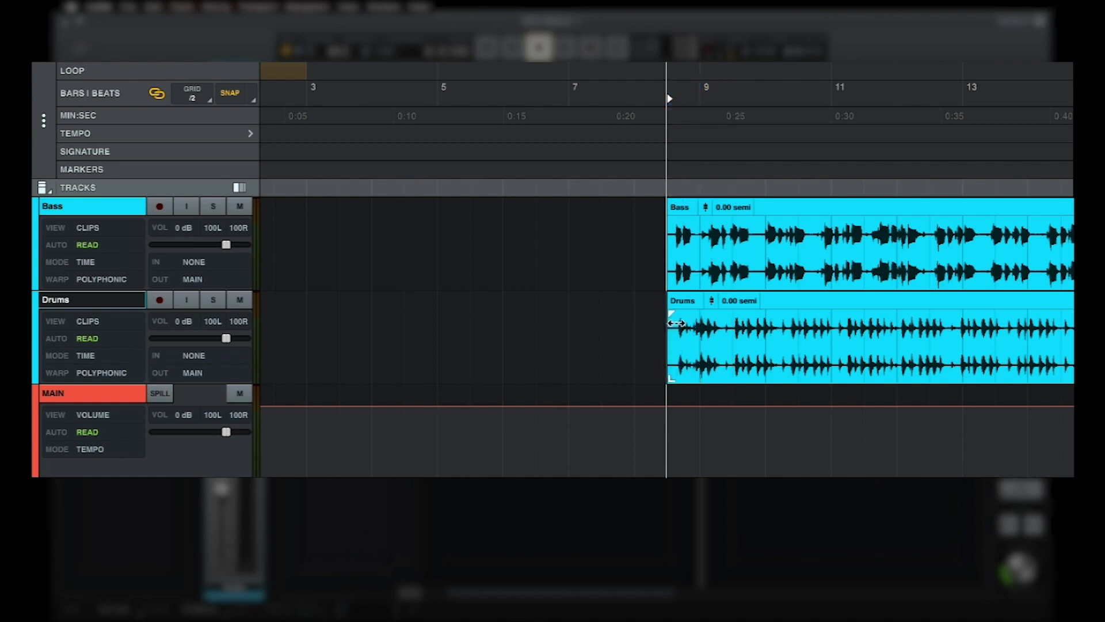
Select the range from bar 10 to bar 11 on the Drums clip, and clear the selection.
{"action": "left_click", "coordinate": [765, 328]}
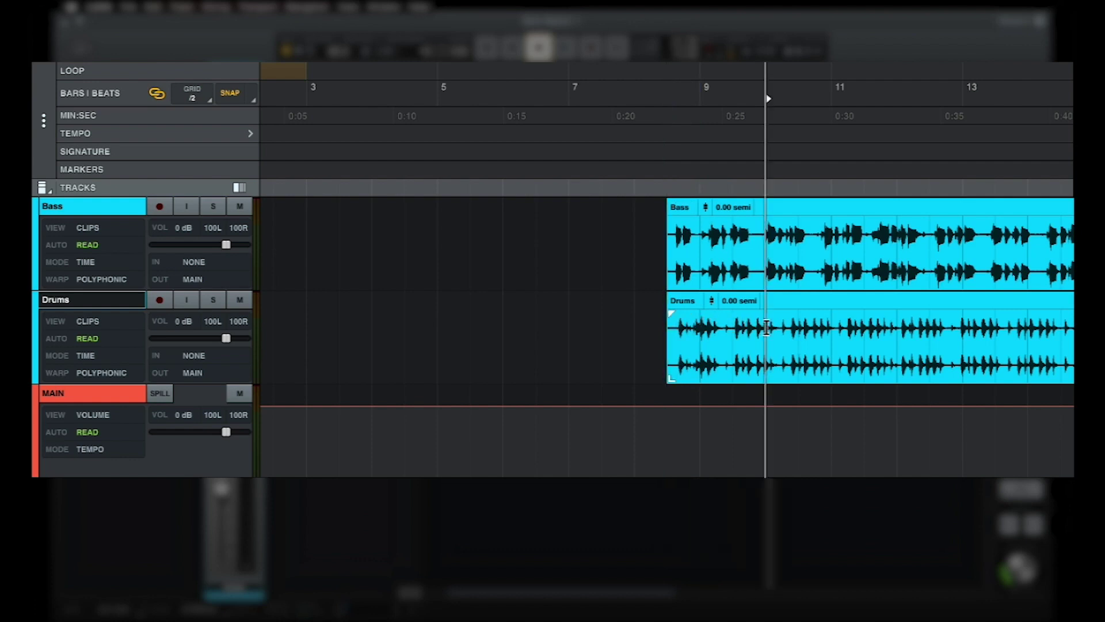
{"action": "left_click_drag", "start_coordinate": [765, 328], "coordinate": [844, 328]}
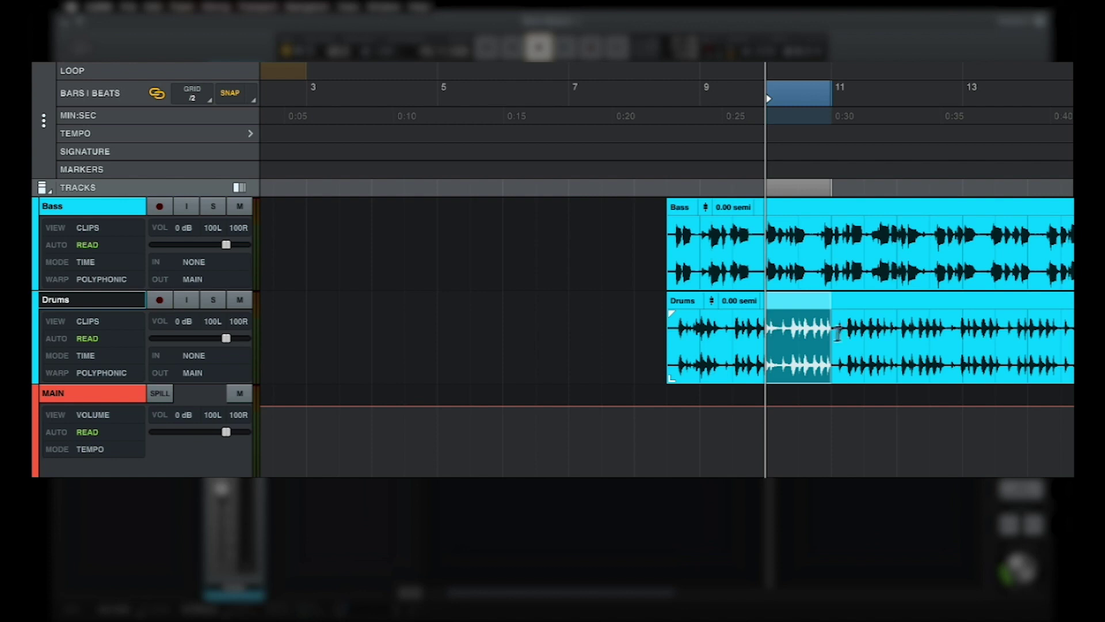
{"action": "left_click", "coordinate": [650, 297]}
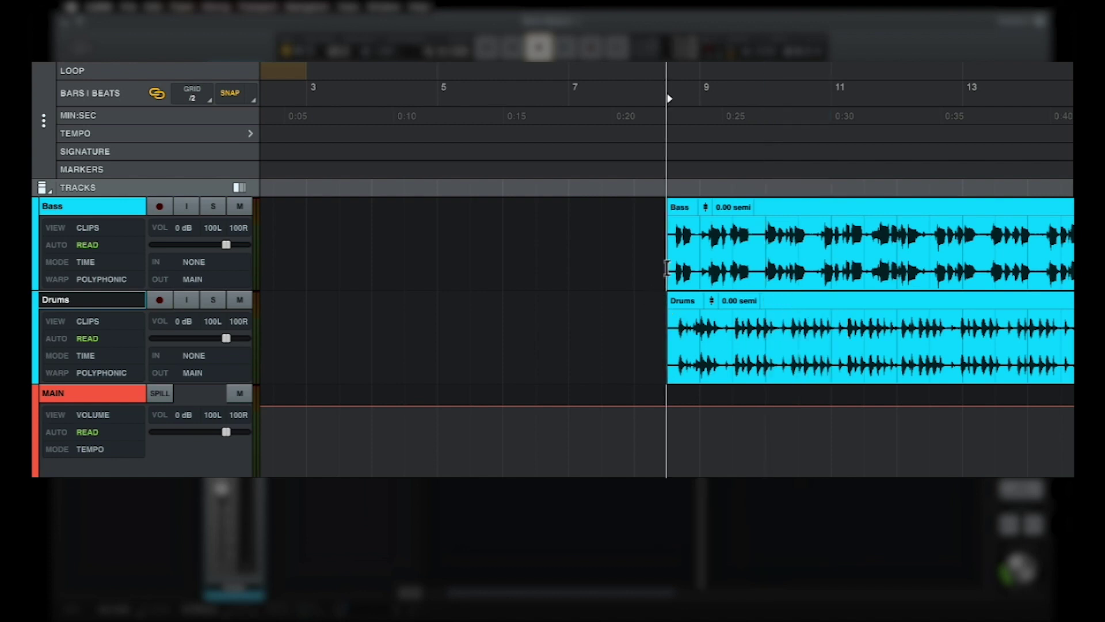
Select the Bass and Drums clips together and apply a one-bar fade-in to the start of both.
{"action": "left_click", "coordinate": [683, 215]}
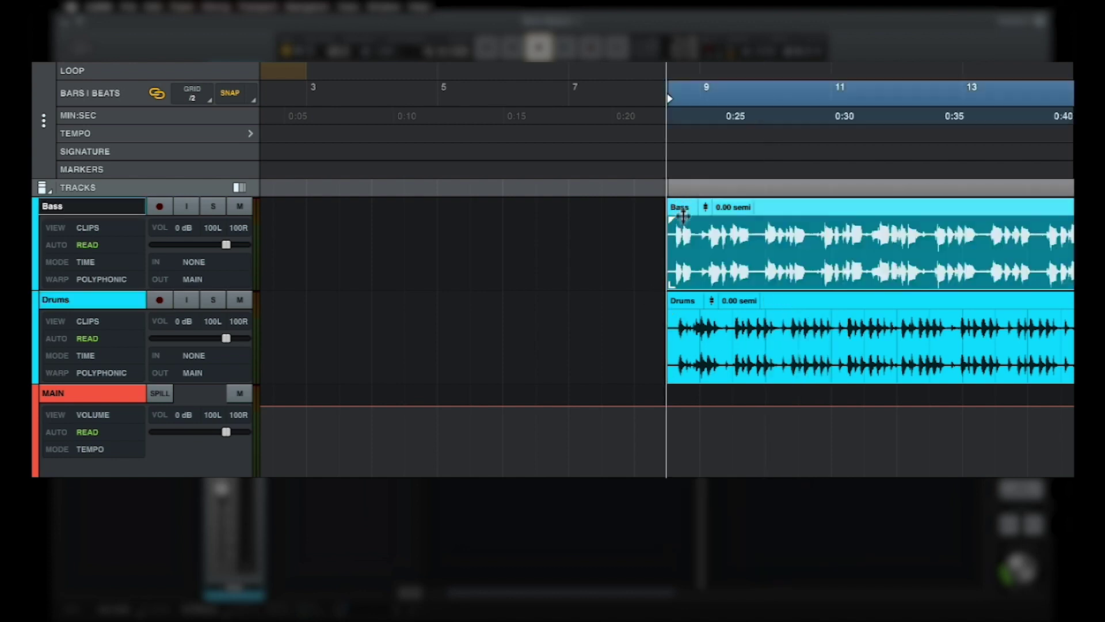
{"action": "left_click", "coordinate": [687, 302], "text": "shift"}
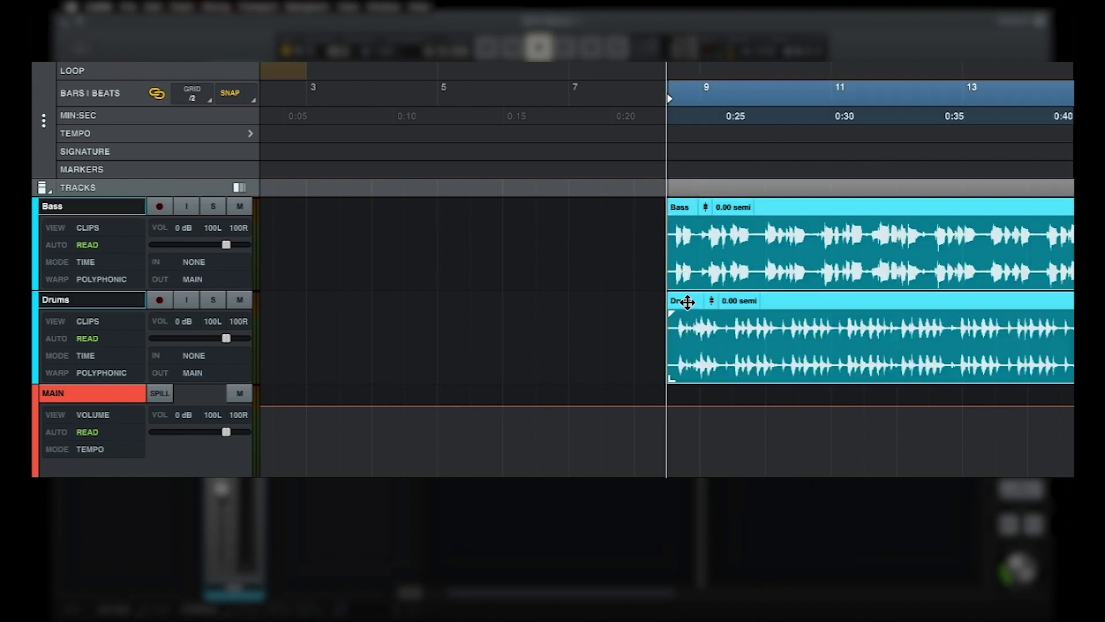
{"action": "mouse_move", "coordinate": [670, 369]}
{"action": "left_mouse_down"}
{"action": "mouse_move", "coordinate": [692, 368]}
{"action": "mouse_move", "coordinate": [661, 378]}
{"action": "left_mouse_up"}
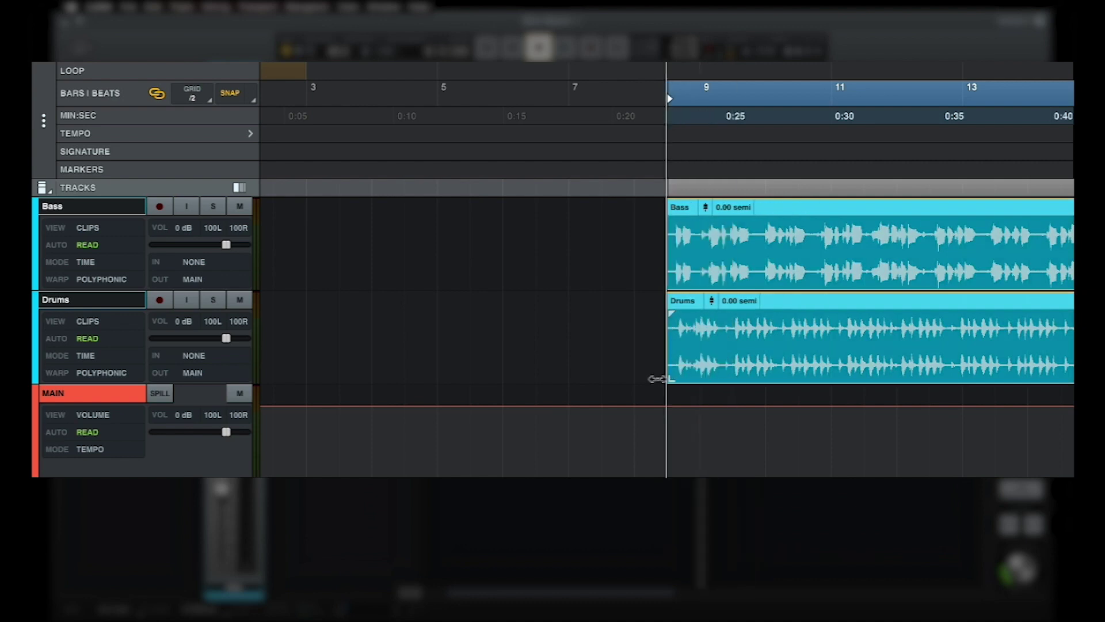
{"action": "left_click_drag", "start_coordinate": [669, 311], "coordinate": [744, 311]}
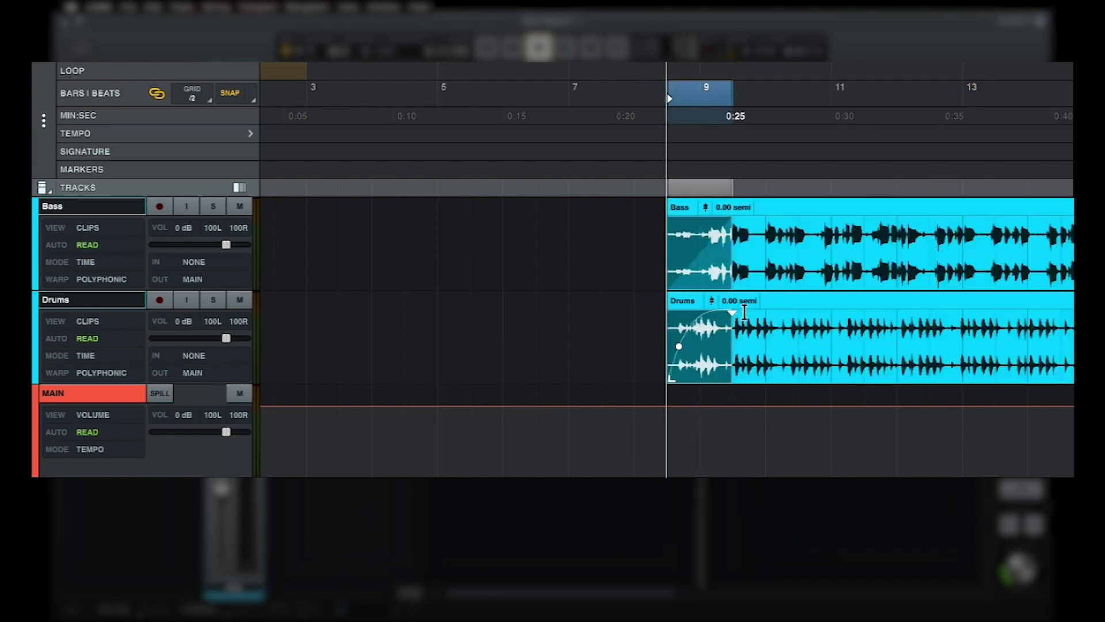
Split the Drums clip at bar 16 and add a three-bar crossfade centred on the split, adjusting its curve.
{"action": "key", "text": "minus"}
{"action": "left_click", "coordinate": [755, 320]}
{"action": "key", "text": "s"}
{"action": "left_click_drag", "start_coordinate": [752, 340], "coordinate": [722, 346]}
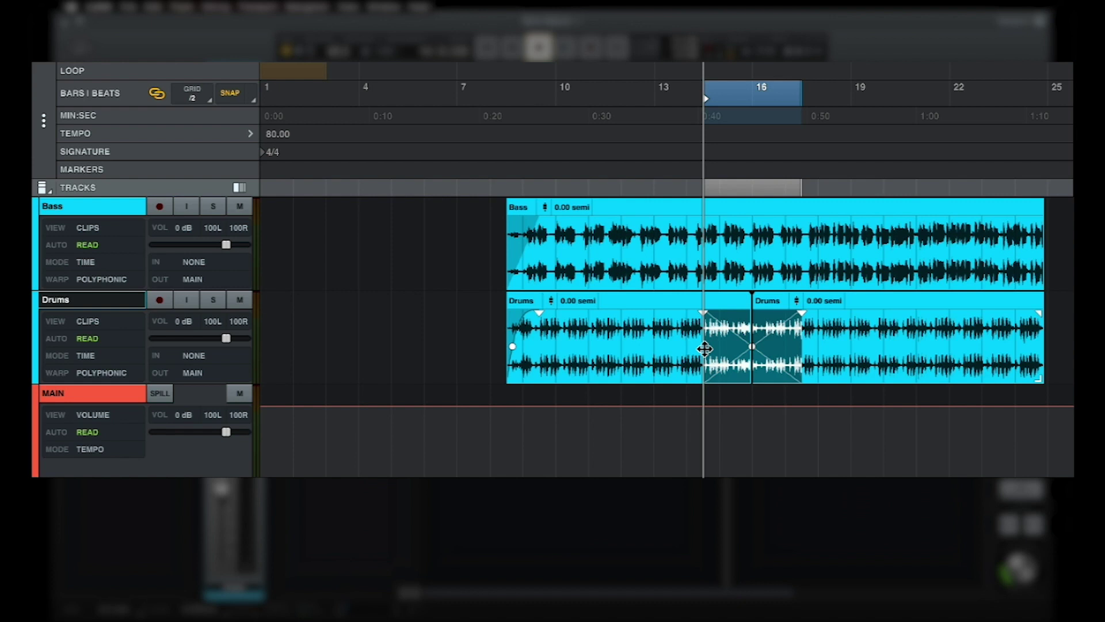
{"action": "mouse_move", "coordinate": [751, 346]}
{"action": "left_mouse_down"}
{"action": "mouse_move", "coordinate": [736, 348]}
{"action": "mouse_move", "coordinate": [754, 351]}
{"action": "left_mouse_up"}
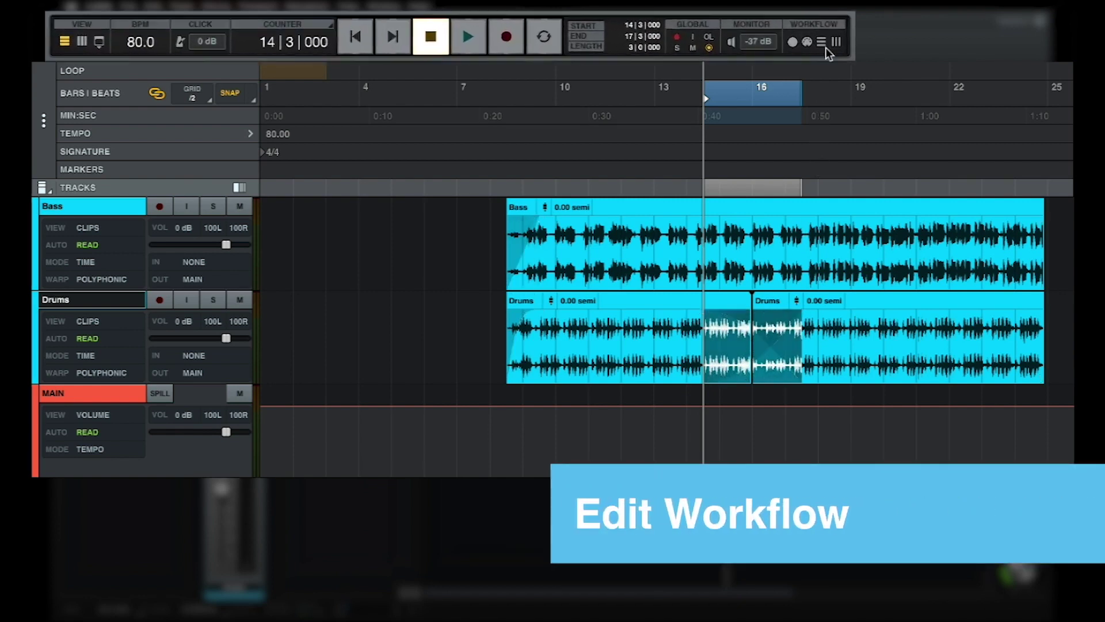
Show the edit workflow tools, and cut bar 12 out of the Bass clip and paste it back in place.
{"action": "left_click", "coordinate": [823, 46]}
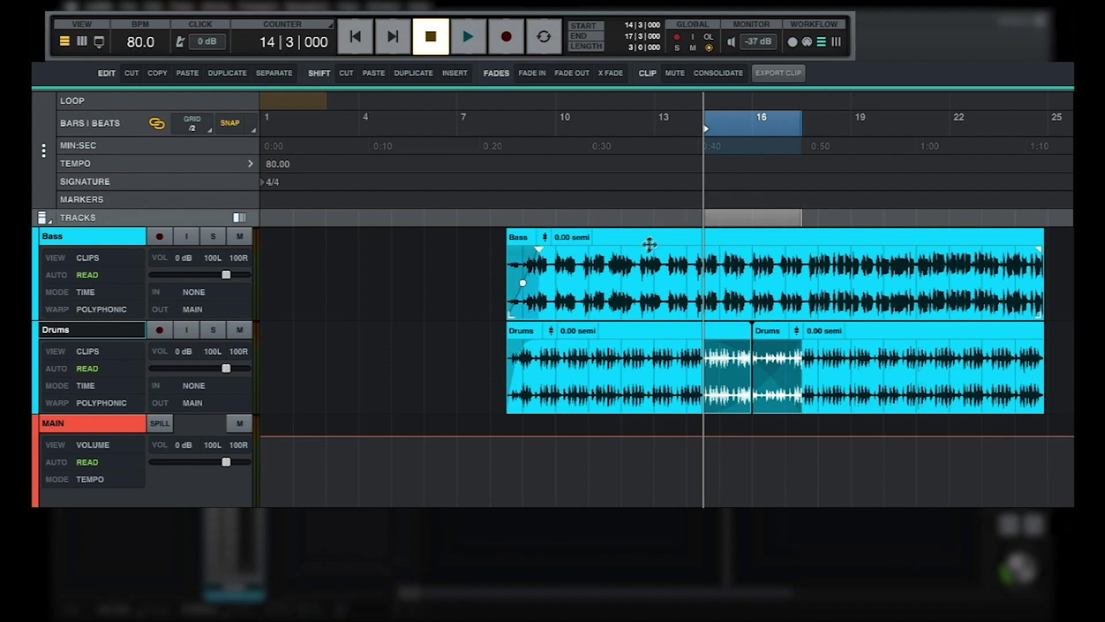
{"action": "left_click", "coordinate": [624, 259]}
{"action": "left_click_drag", "start_coordinate": [627, 260], "coordinate": [651, 262]}
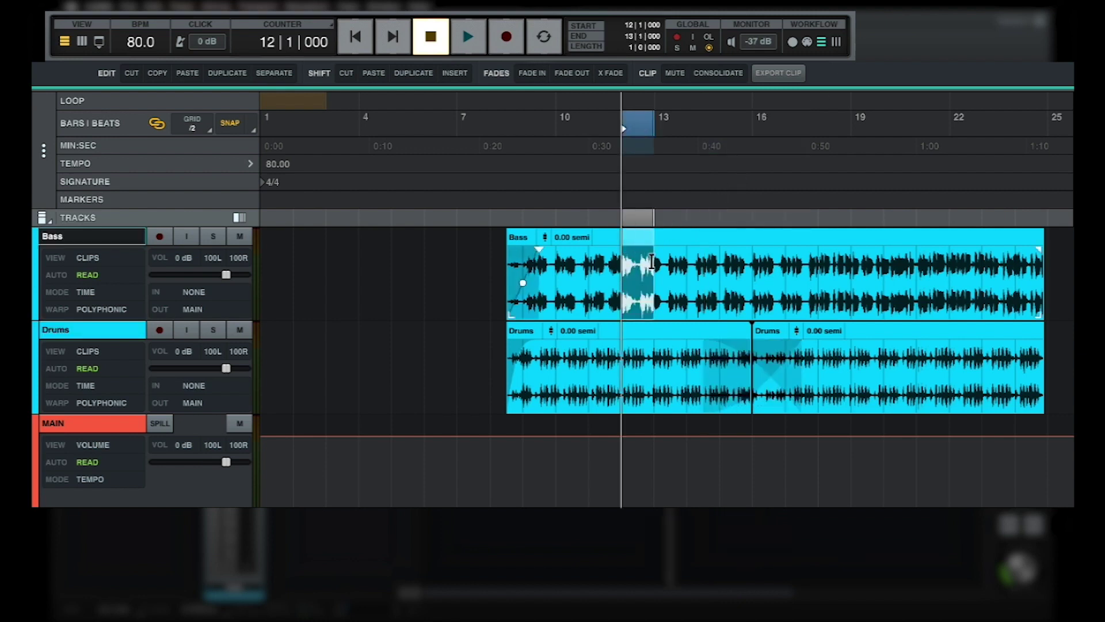
{"action": "key", "text": "super+x"}
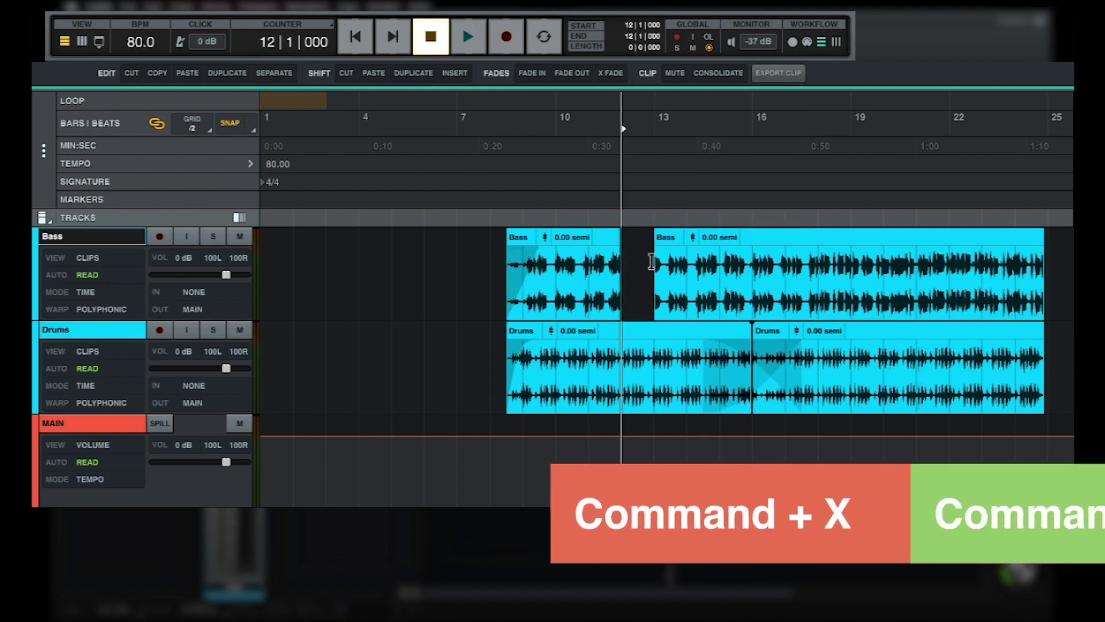
{"action": "key", "text": "super+v"}
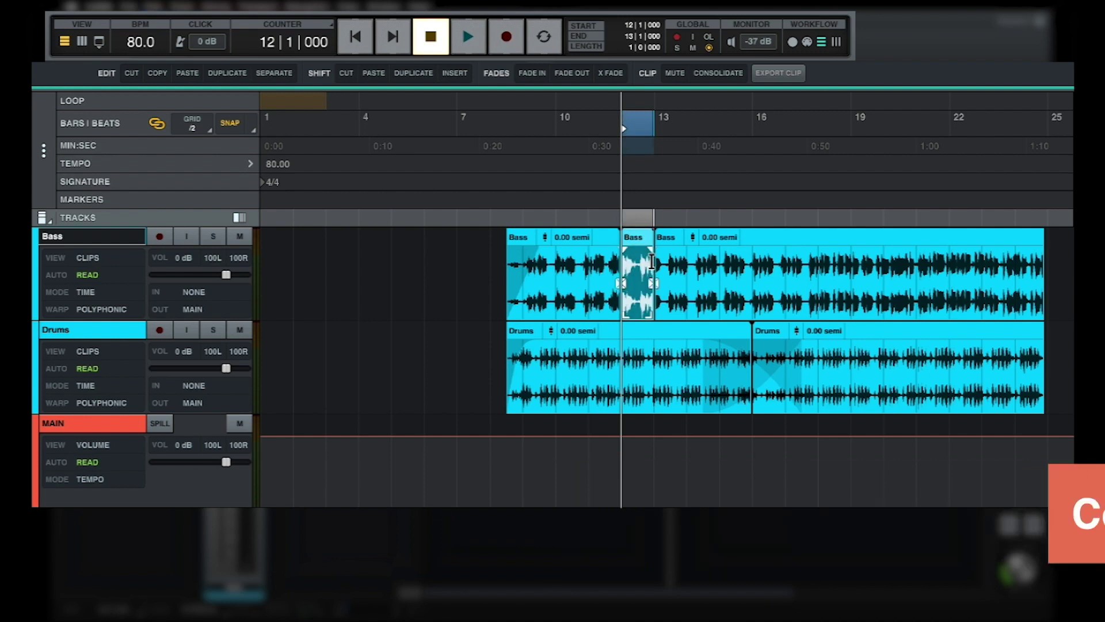
Duplicate the pasted one-bar Bass clip three times to fill bars 13 through 15, and separate the audio at the selection.
{"action": "key", "text": "super+d"}
{"action": "key", "text": "super+d"}
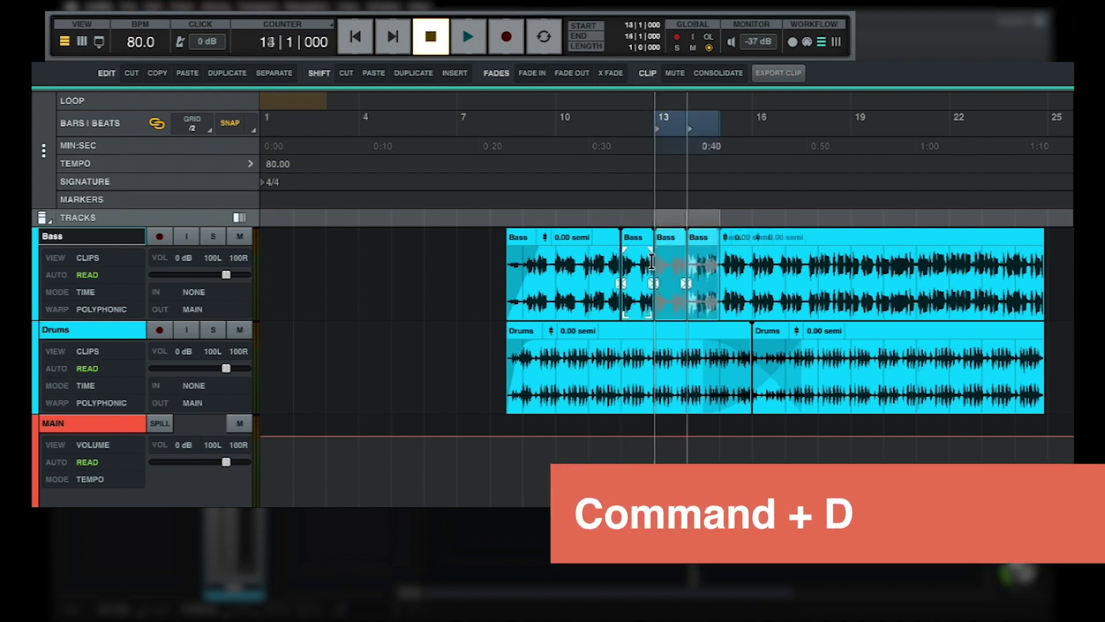
{"action": "key", "text": "super+d"}
{"action": "key", "text": "b"}
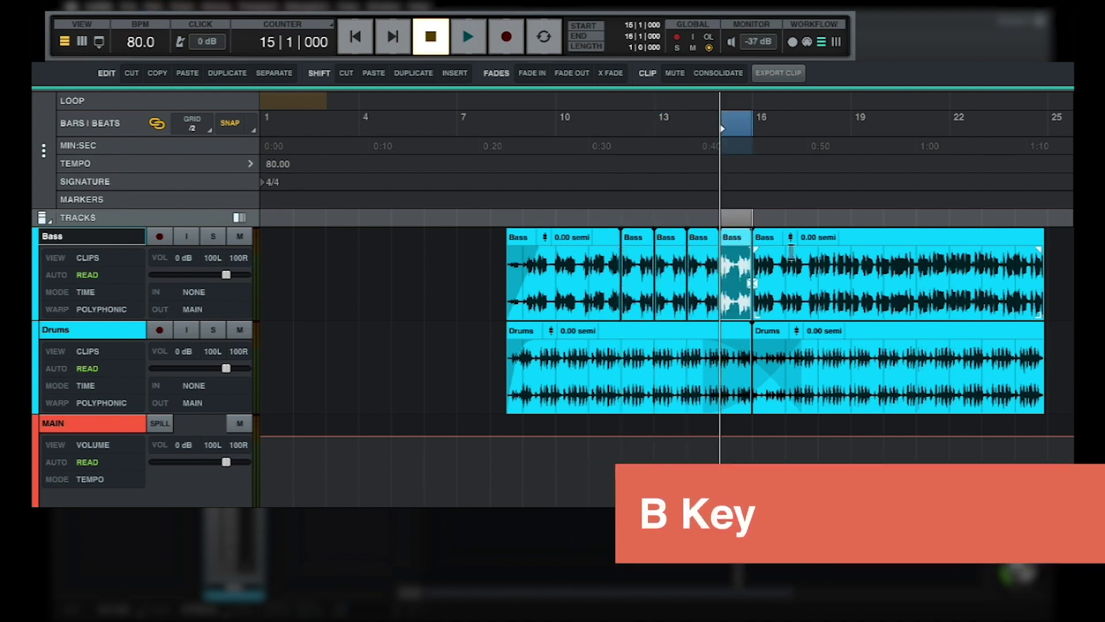
Split the last Bass clip at bar 20, and consolidate the two resulting clips from bar 16 onward into one.
{"action": "left_click", "coordinate": [886, 275]}
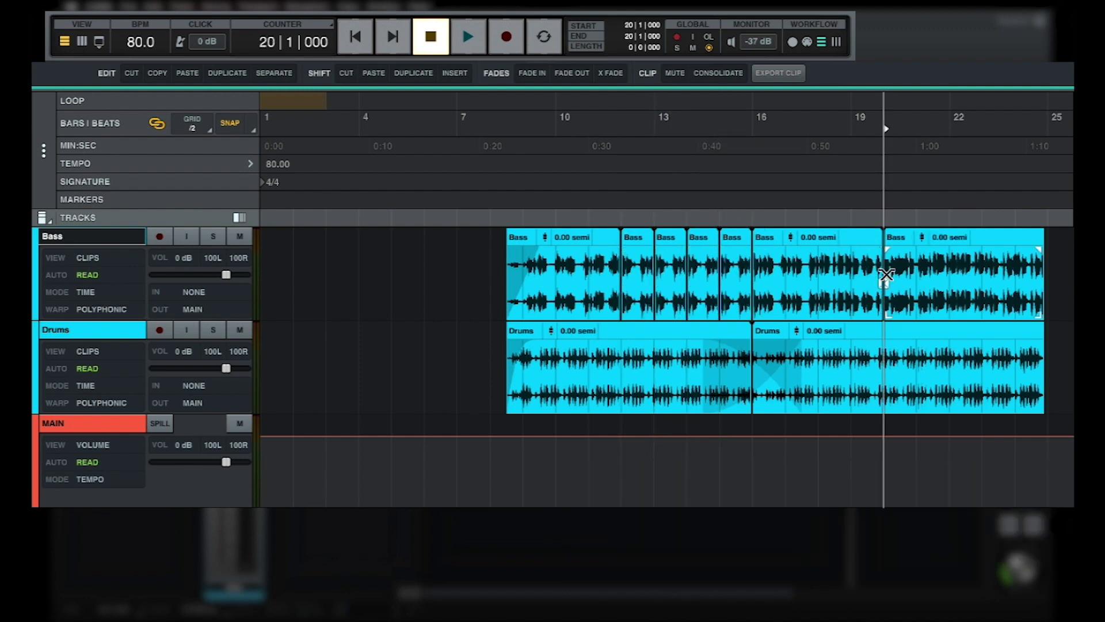
{"action": "left_click", "coordinate": [863, 240]}
{"action": "left_click", "coordinate": [993, 237], "text": "shift"}
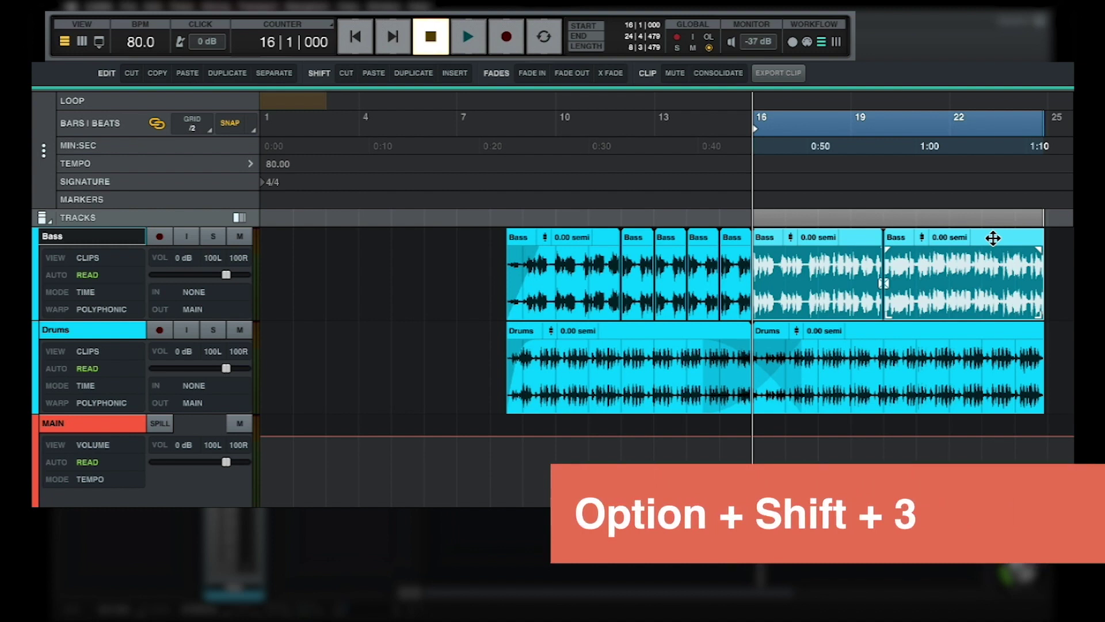
{"action": "key", "text": "alt+shift+3"}
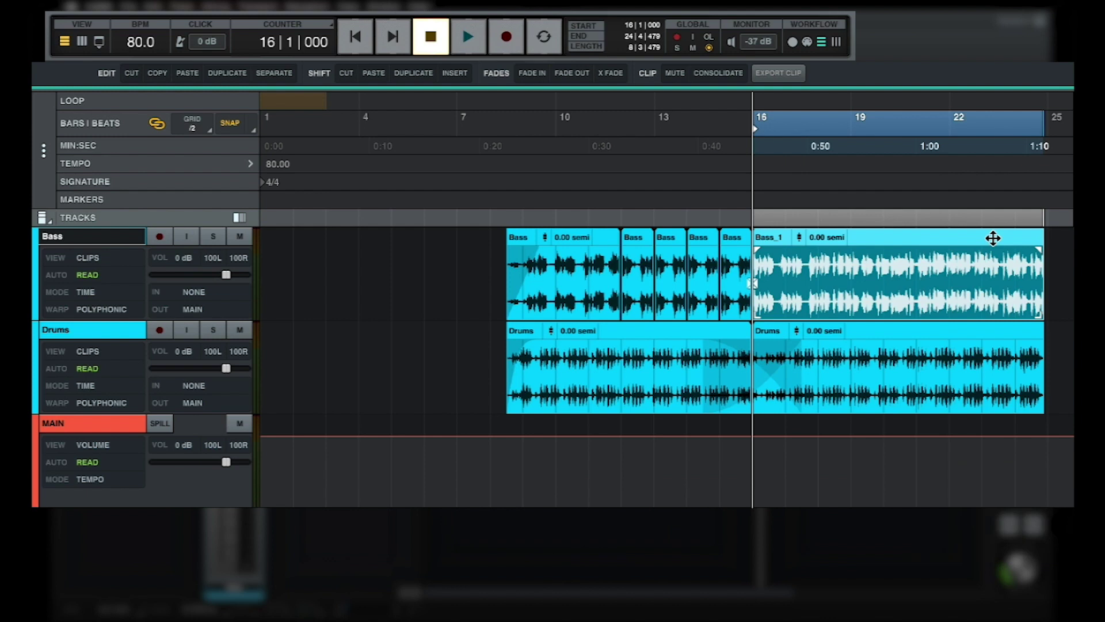
Shift-cut the one-bar Bass clip at bar 12 and shift-paste it back in place, and shift-duplicate it twice.
{"action": "left_click", "coordinate": [638, 236]}
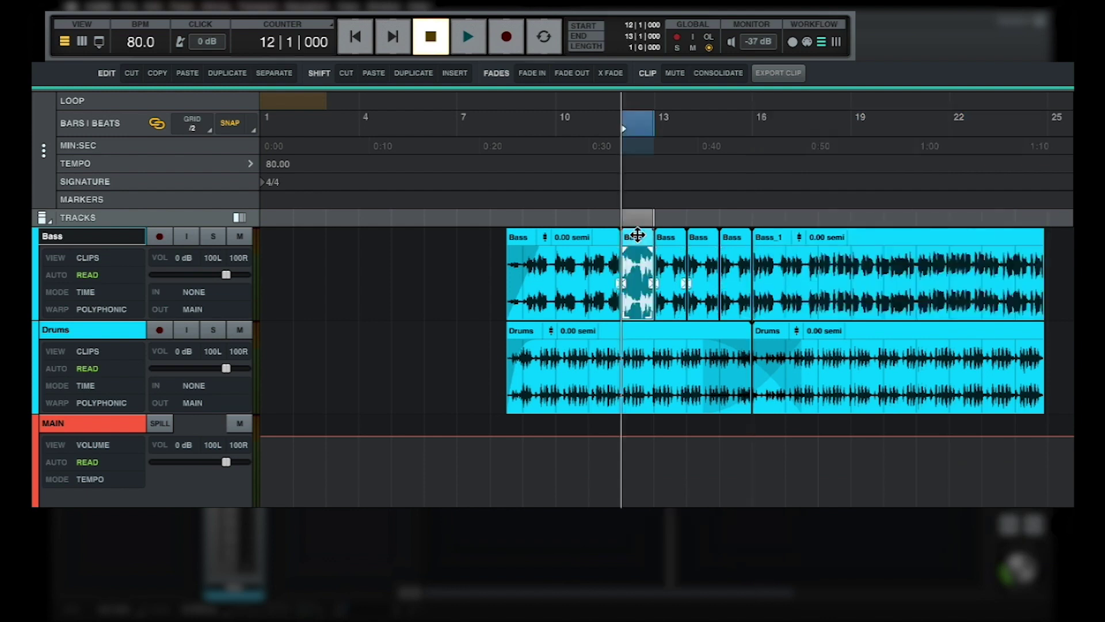
{"action": "left_click", "coordinate": [346, 73]}
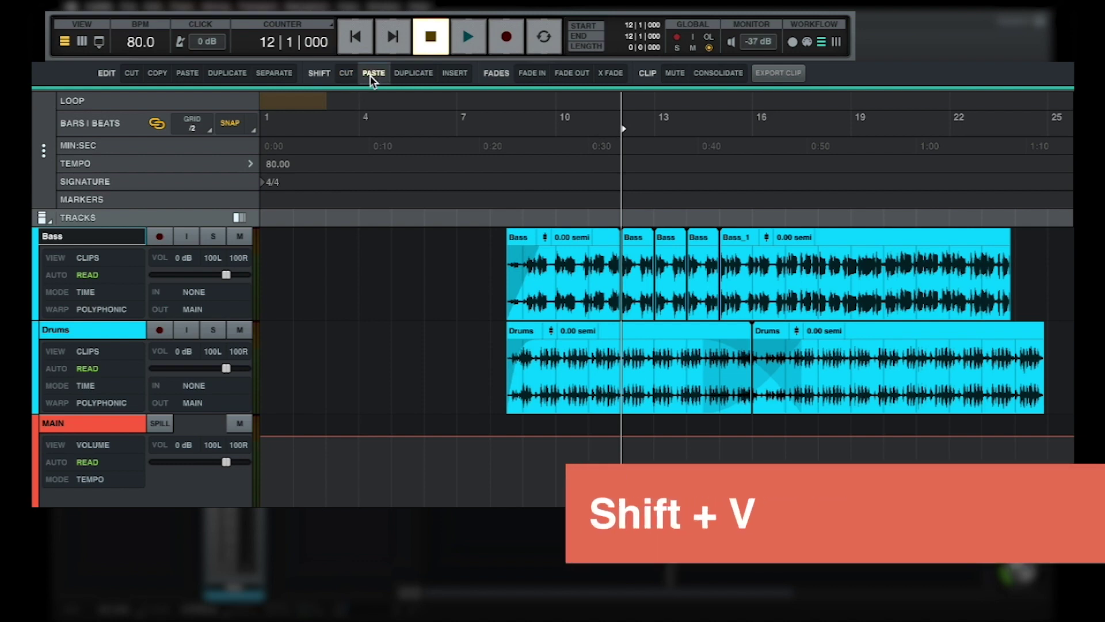
{"action": "left_click", "coordinate": [373, 75]}
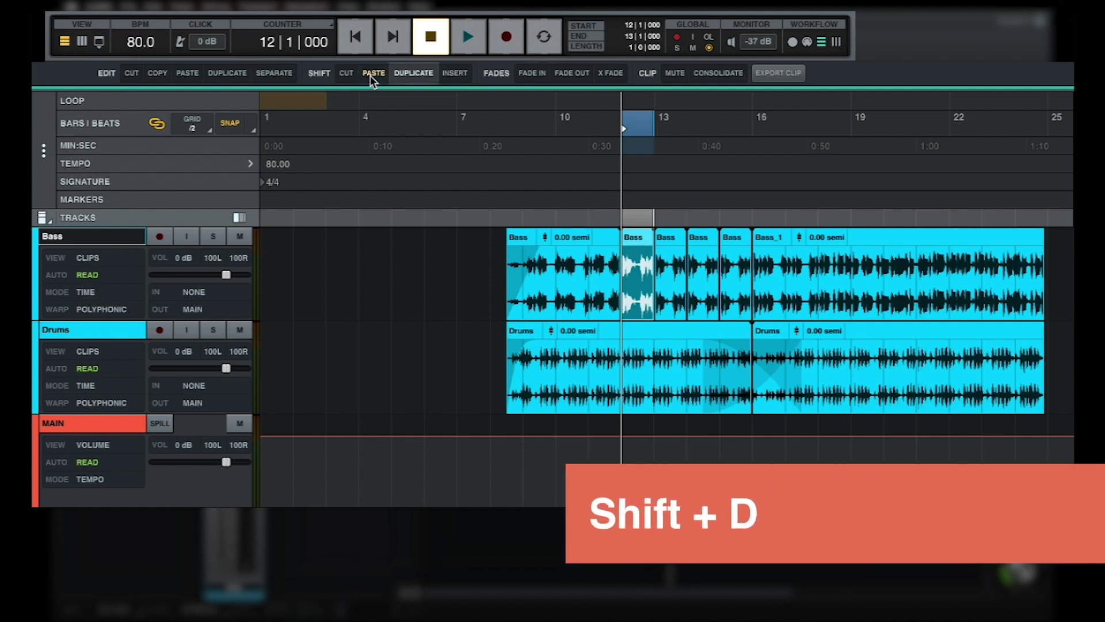
{"action": "left_click", "coordinate": [405, 74]}
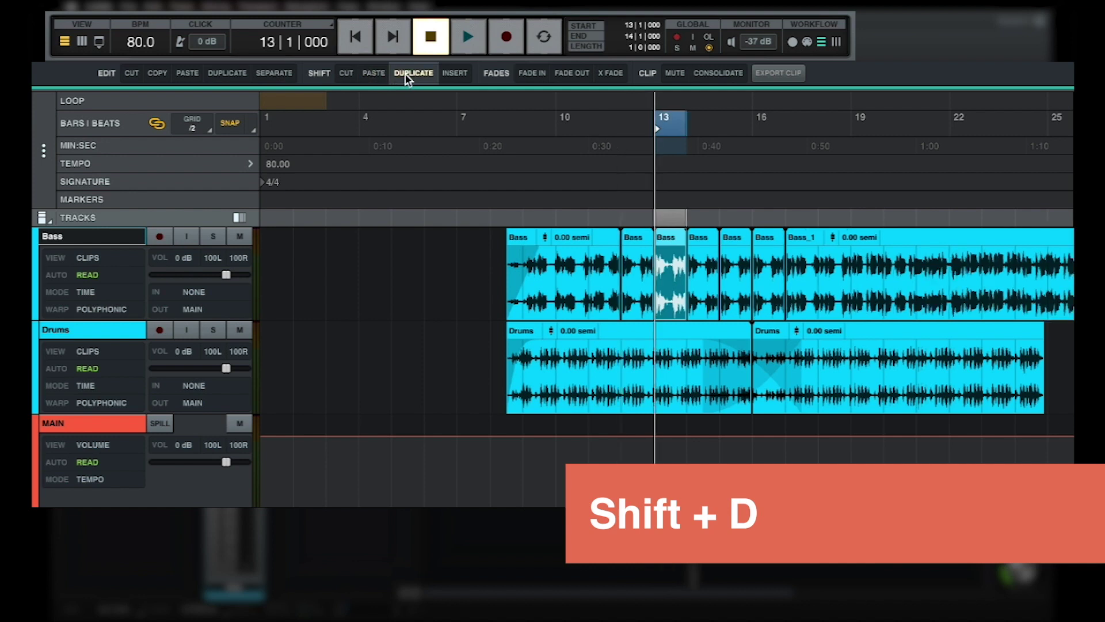
{"action": "left_click", "coordinate": [405, 73]}
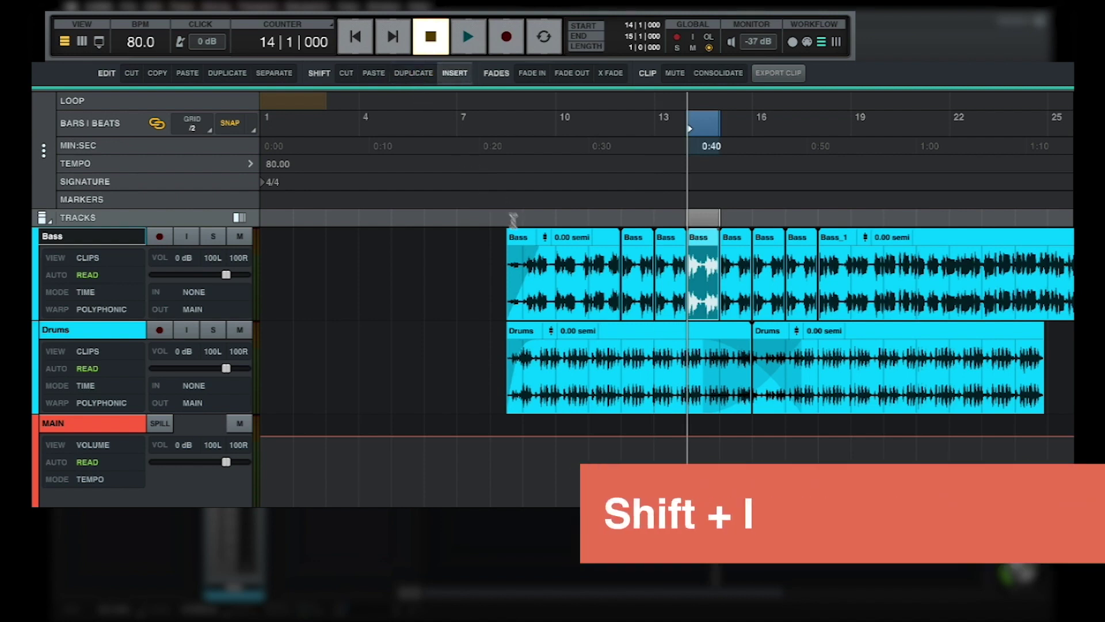
Insert one bar of empty space into the Bass track at bar 10, shifting the following clips along.
{"action": "left_click", "coordinate": [554, 269]}
{"action": "left_click_drag", "start_coordinate": [555, 269], "coordinate": [590, 269]}
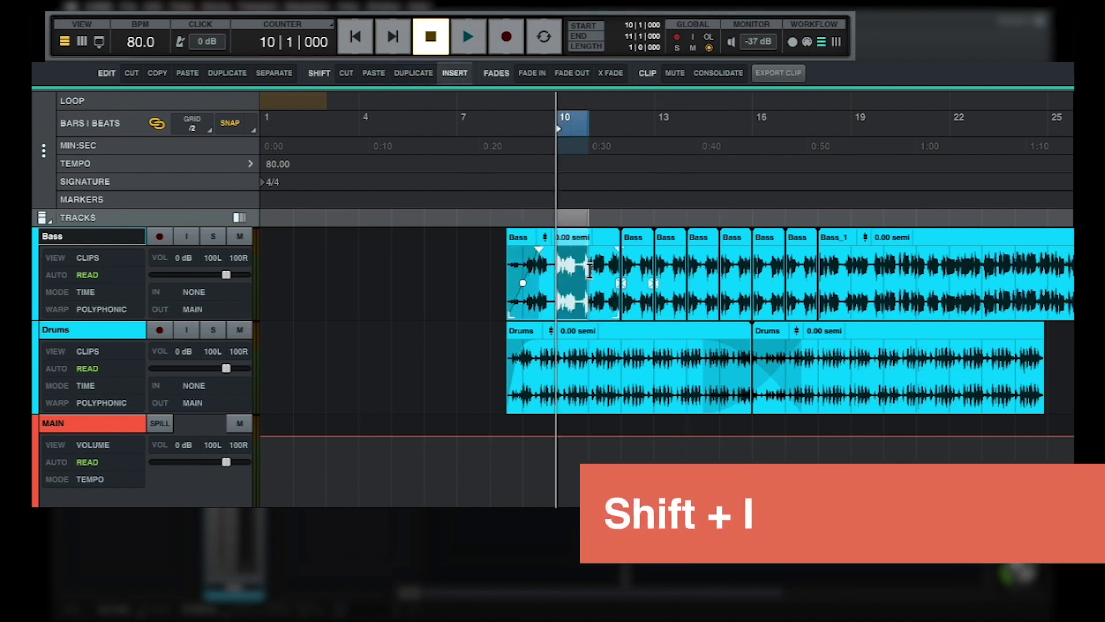
{"action": "left_click", "coordinate": [458, 73]}
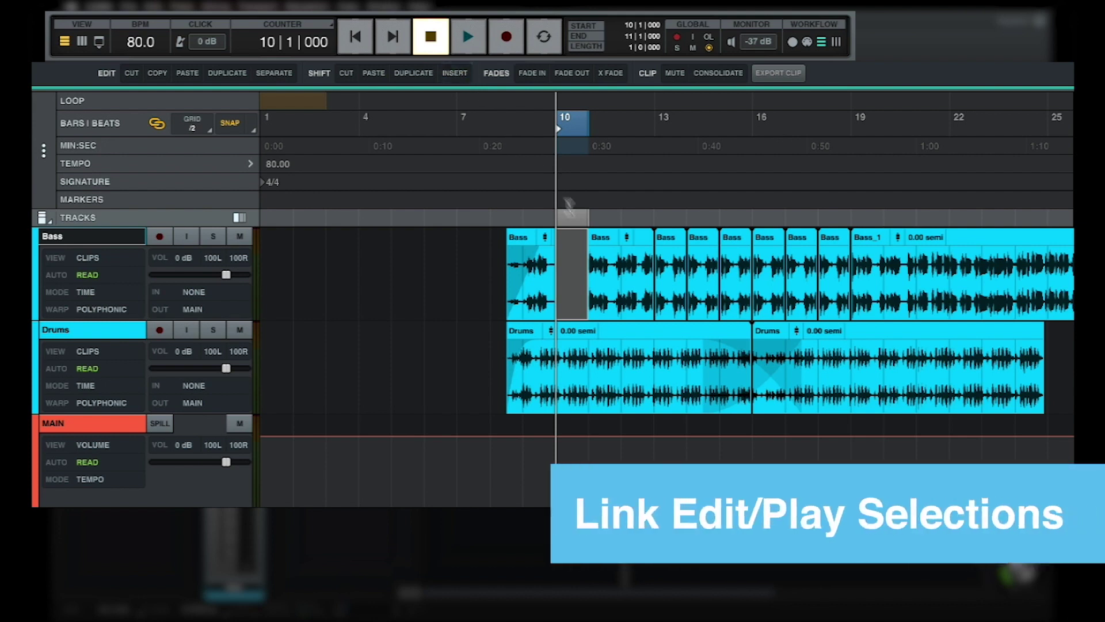
Select the first Drums clip, unlink the edit and play selections, and set the play selection from bar 4 to bar 7.
{"action": "left_click", "coordinate": [620, 331]}
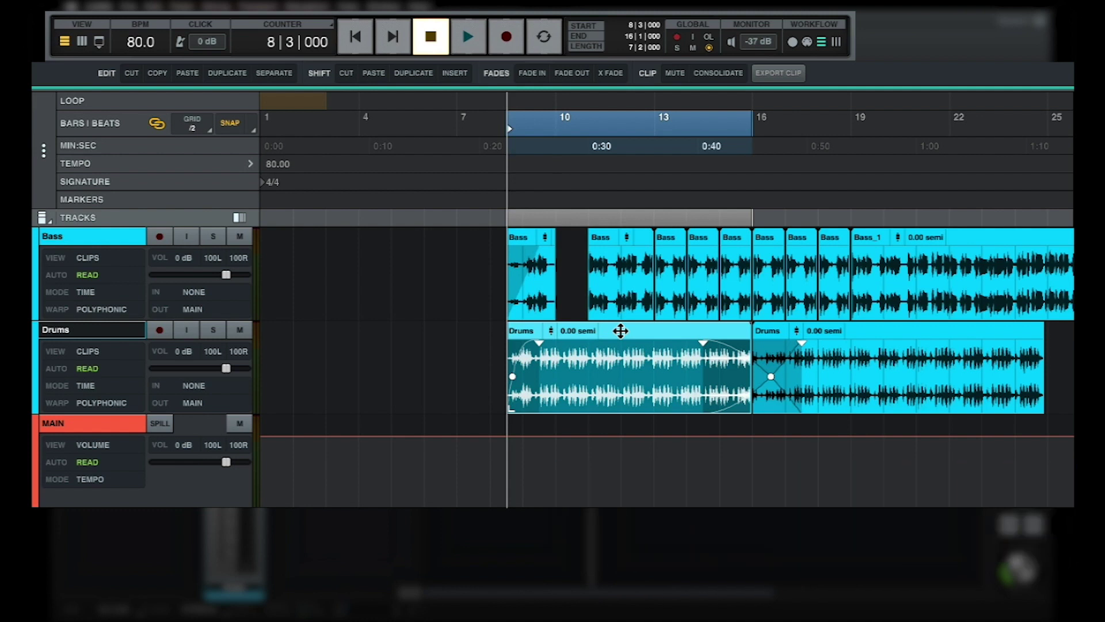
{"action": "key", "text": "l"}
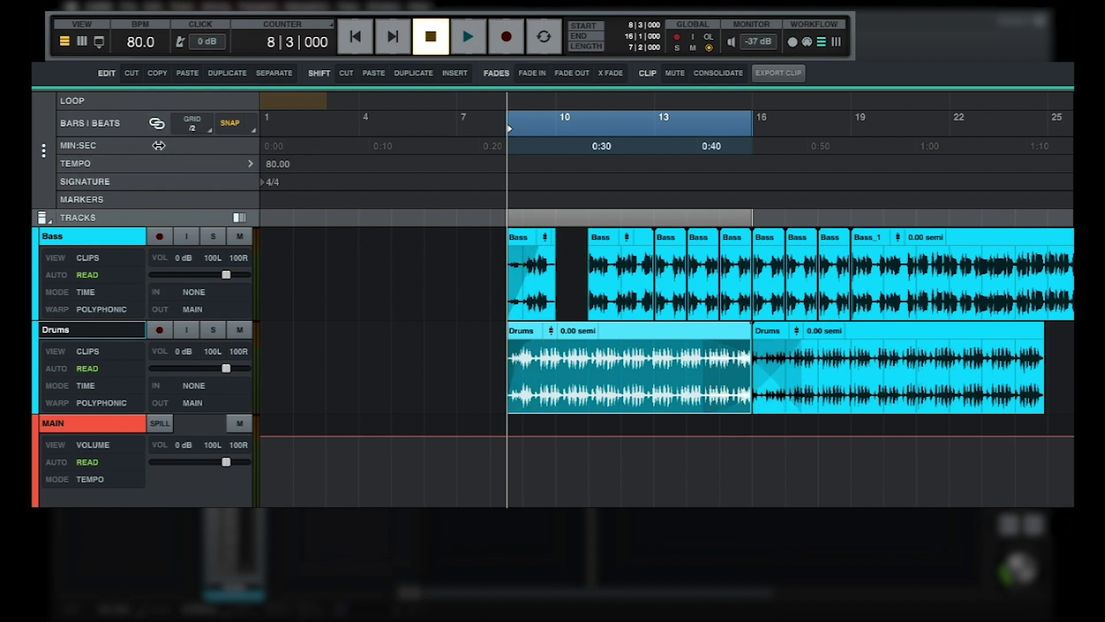
{"action": "left_click_drag", "start_coordinate": [358, 124], "coordinate": [454, 123]}
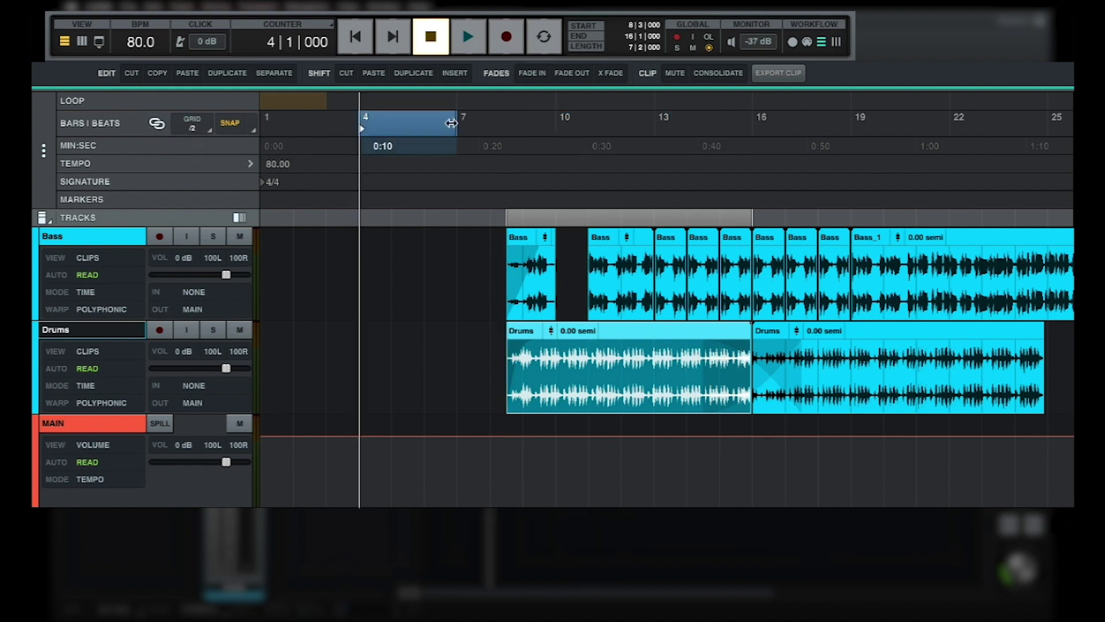
Select the Bass clips between bars 11 and 16 one after another to check the edit selection against the play selection.
{"action": "left_click", "coordinate": [600, 233]}
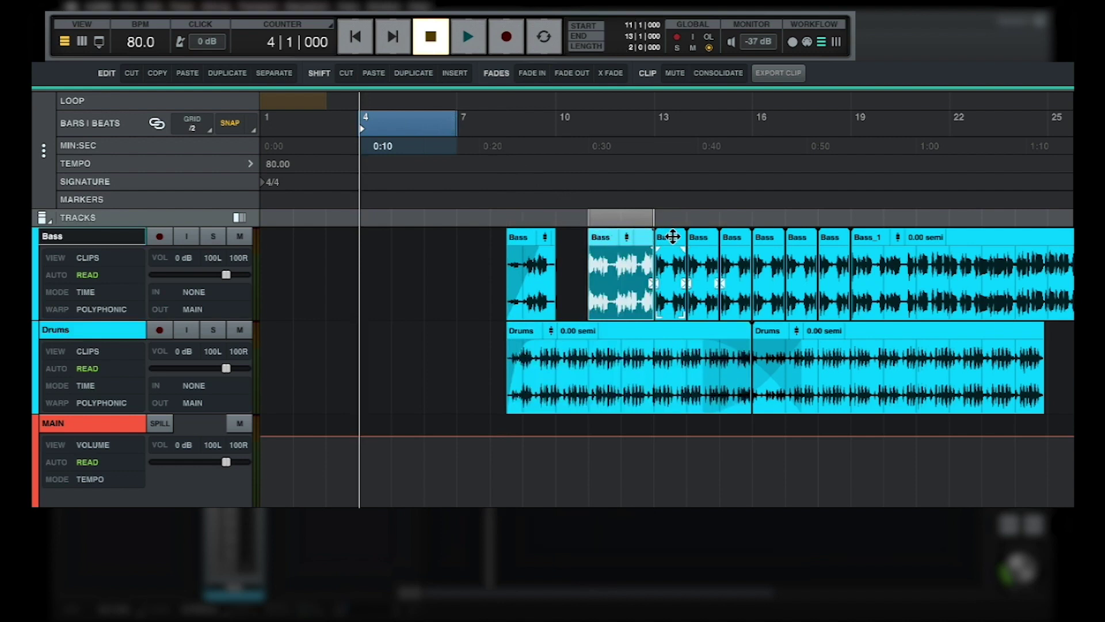
{"action": "left_click", "coordinate": [672, 237]}
{"action": "left_click", "coordinate": [705, 237]}
{"action": "left_click", "coordinate": [729, 237]}
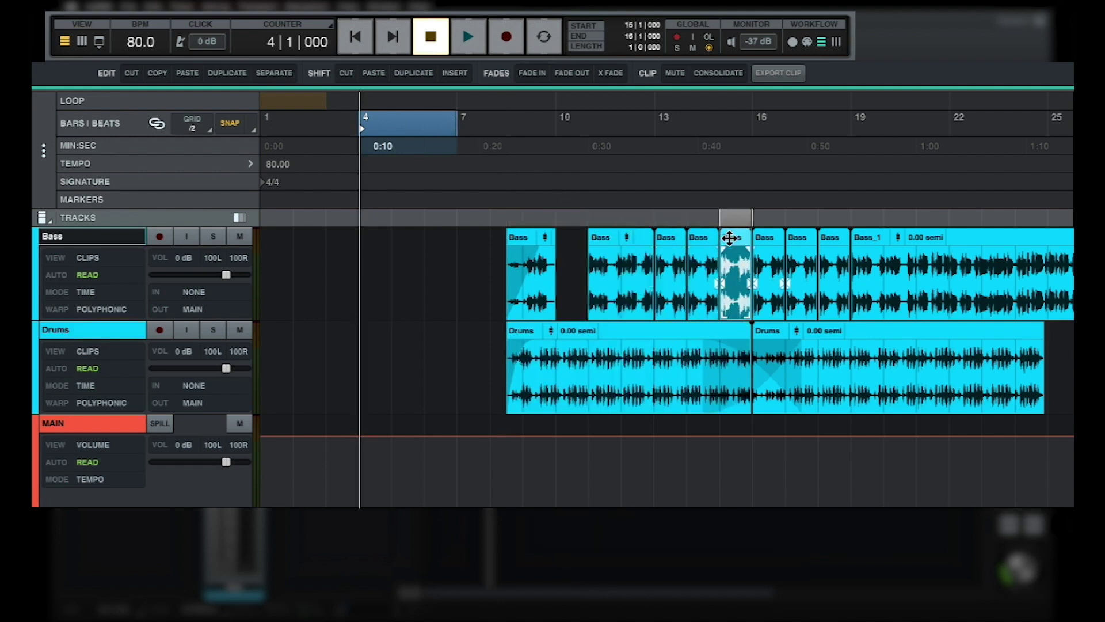